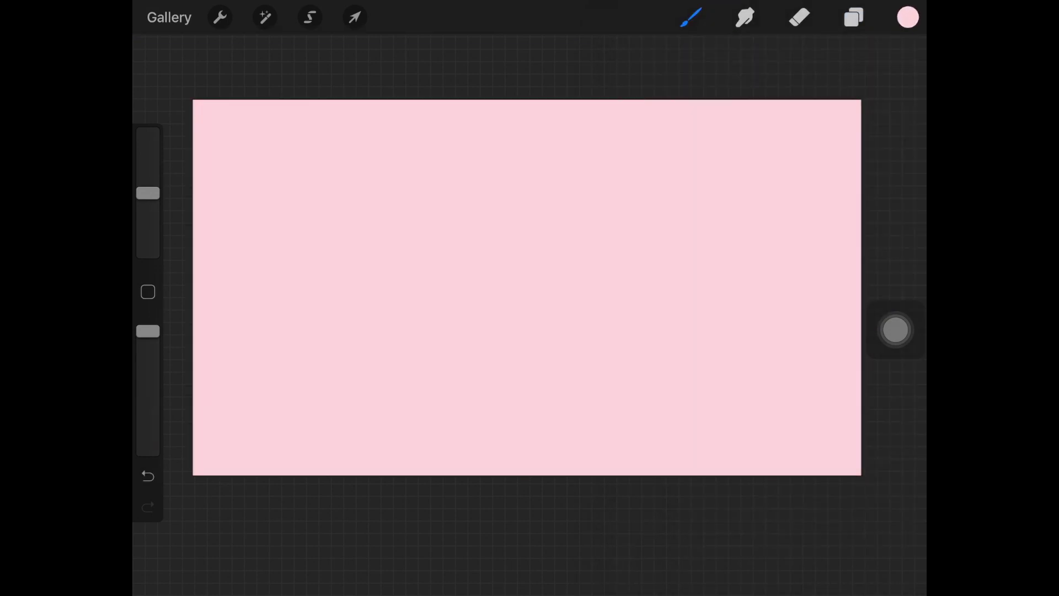
Add a new text box reading JULY in blue.
click(220, 17)
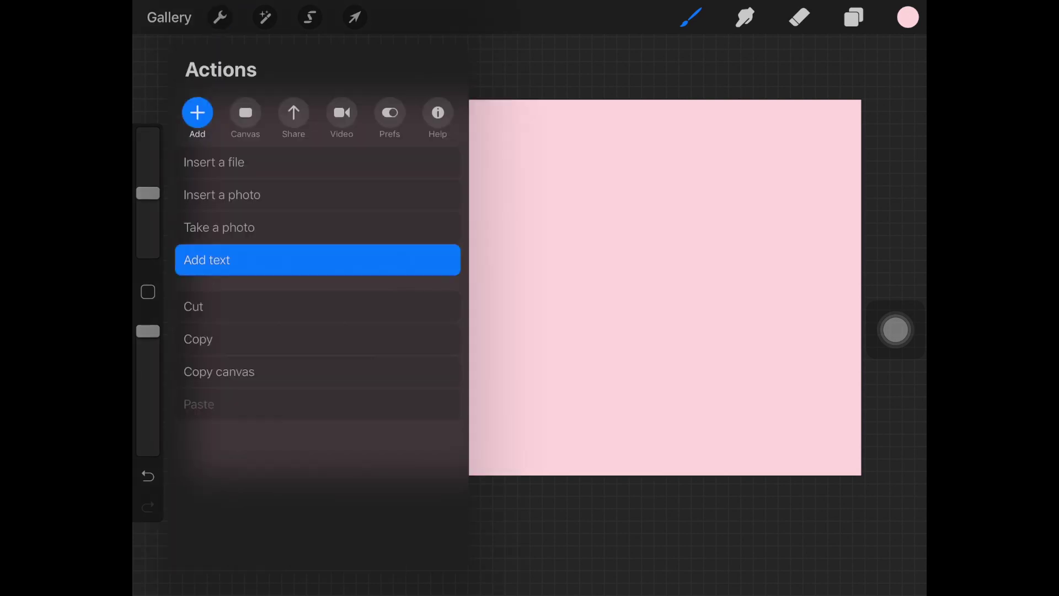
click(206, 260)
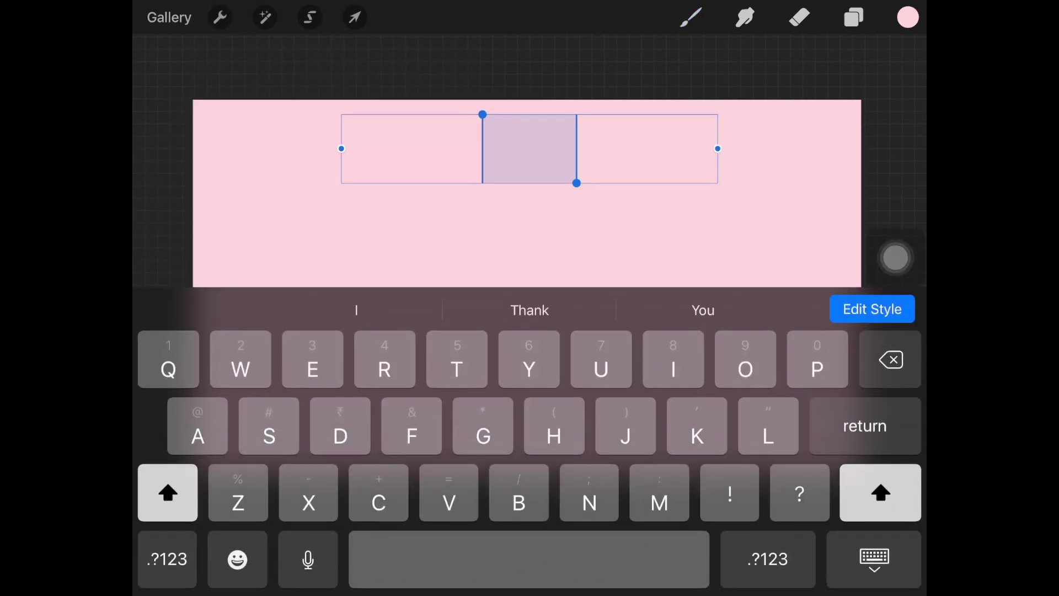
key(BackSpace)
click(907, 18)
text(JULY)
Try the Impact and Jack Armstrong BB fonts, toggling an outline on and off.
click(872, 309)
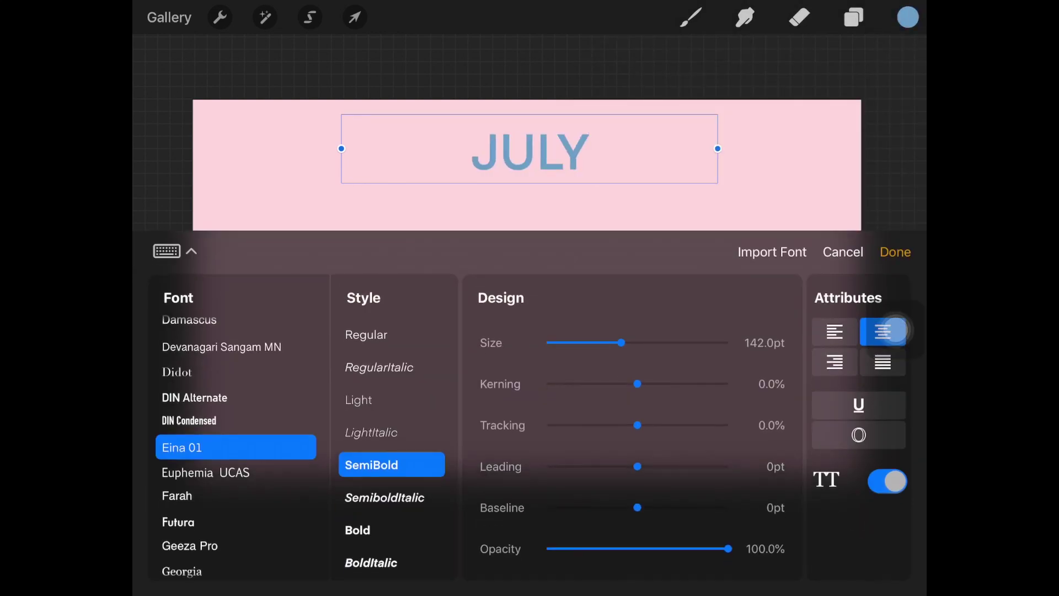
scroll(237, 441, down, 5)
click(178, 449)
click(214, 475)
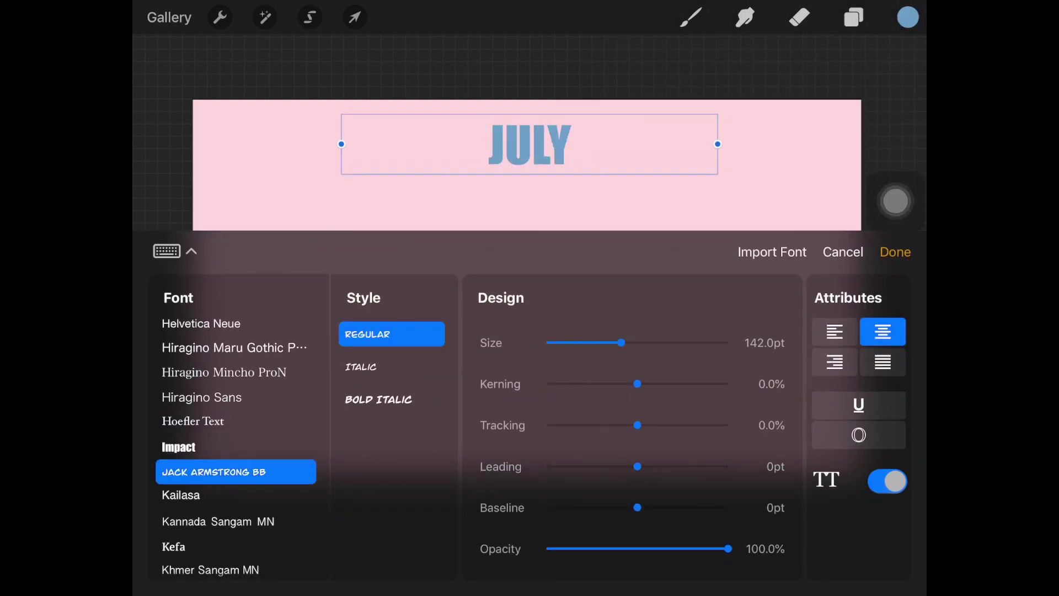
scroll(237, 442, down, 1)
click(859, 435)
click(859, 436)
scroll(237, 441, down, 10)
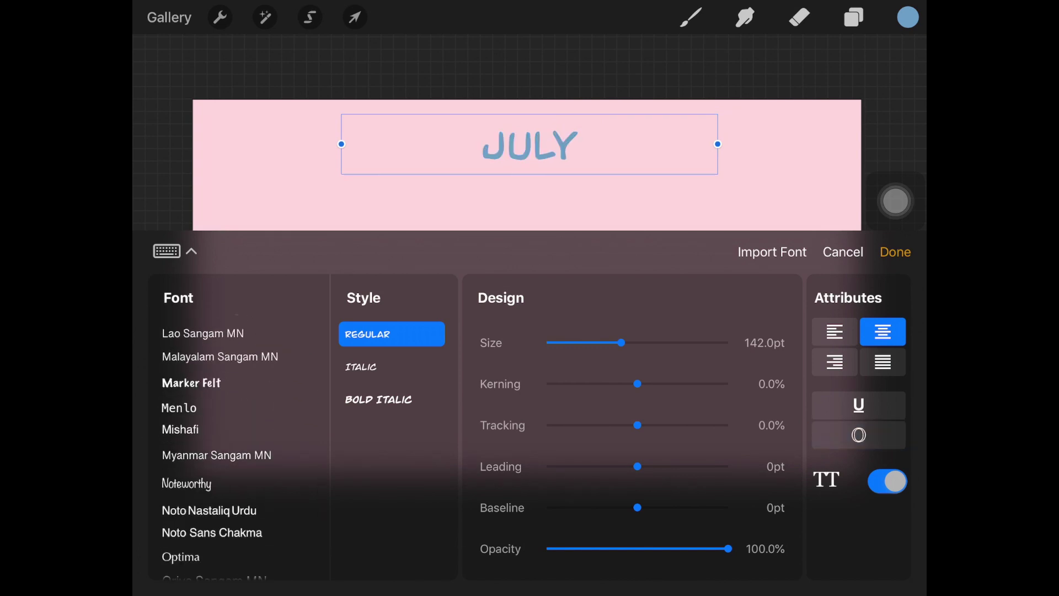
scroll(237, 441, up, 10)
scroll(237, 442, up, 5)
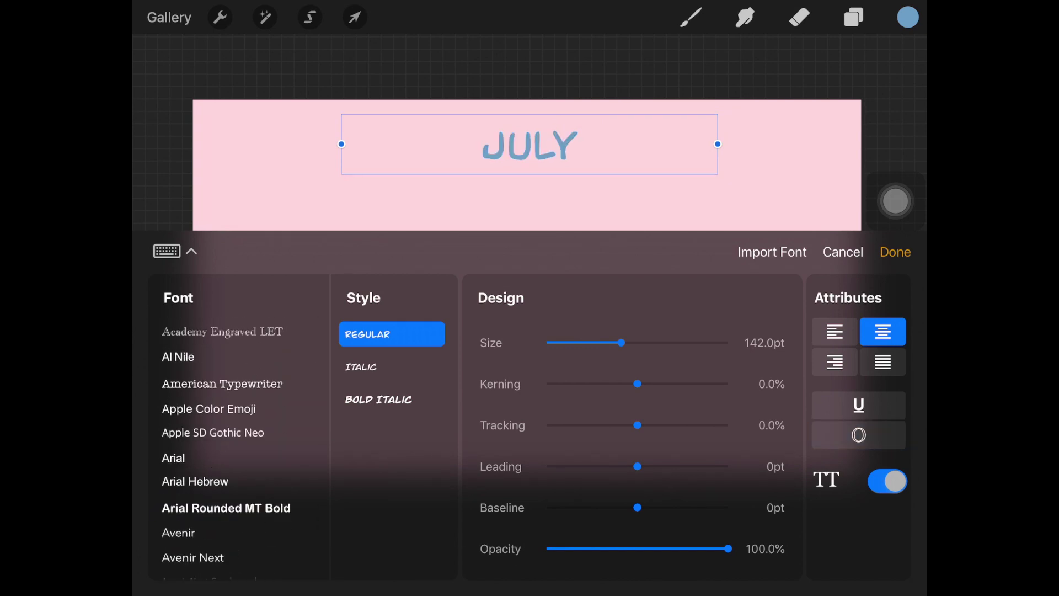
Try the Arial Rounded MT Bold, Bradley Hand and Chalkduster fonts on JULY.
click(220, 504)
scroll(237, 441, down, 1)
scroll(237, 441, down, 5)
click(211, 429)
click(198, 447)
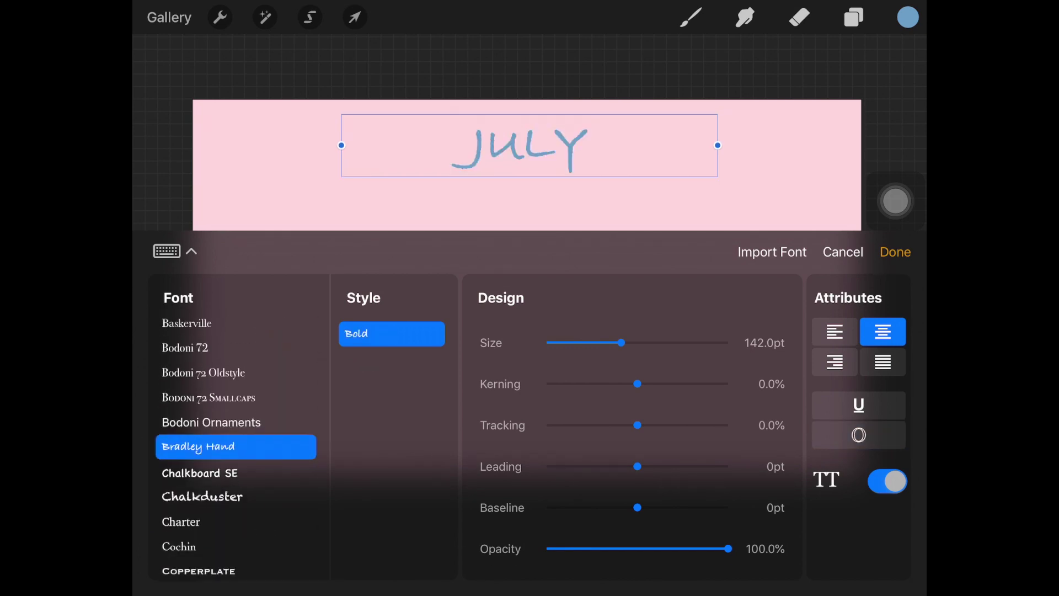
scroll(237, 441, down, 1)
scroll(238, 441, down, 5)
scroll(237, 441, down, 5)
Style JULY in Futura Condensed ExtraBold, enlarged to about 493 pt.
click(235, 447)
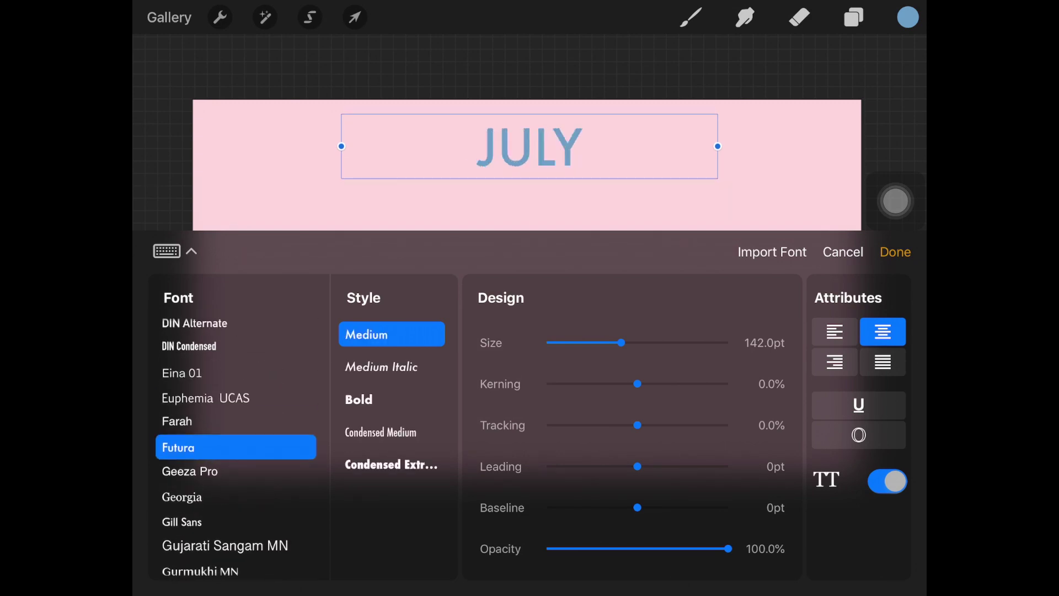
click(391, 399)
click(391, 465)
click(391, 399)
click(392, 464)
drag(622, 342, 693, 343)
click(895, 251)
click(854, 17)
Move the JULY text down and right to centre it on the canvas.
click(355, 17)
drag(441, 238, 458, 254)
click(691, 17)
click(854, 17)
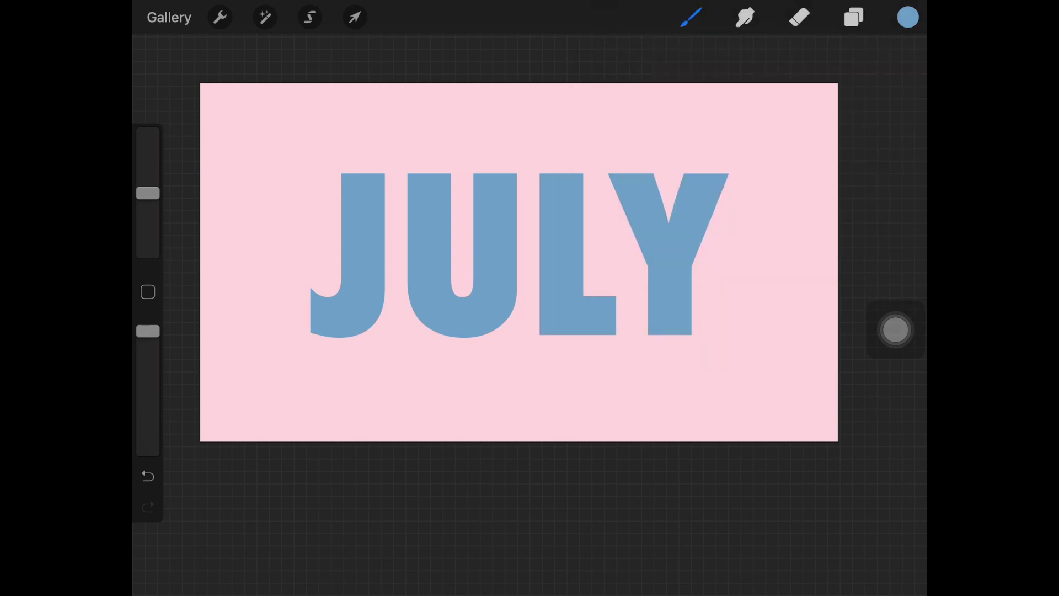
Hide the JULY text layer and select the Inserted Image layer.
click(854, 17)
click(907, 17)
click(854, 17)
click(896, 125)
Paint red-pink over the copied letters with a soft airbrush.
click(854, 17)
click(691, 17)
click(568, 243)
click(907, 17)
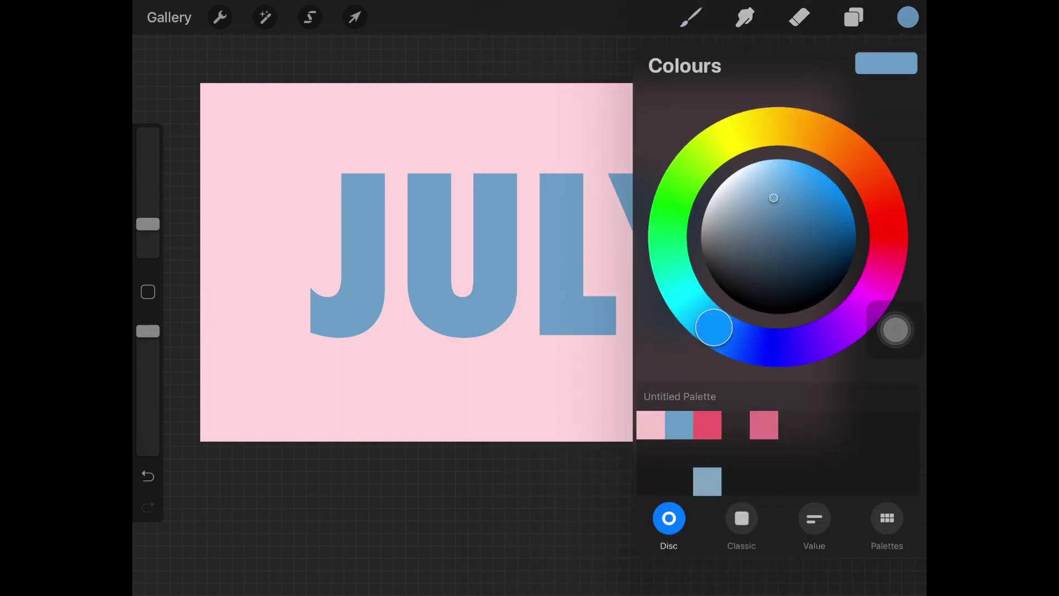
click(707, 425)
drag(379, 172, 311, 293)
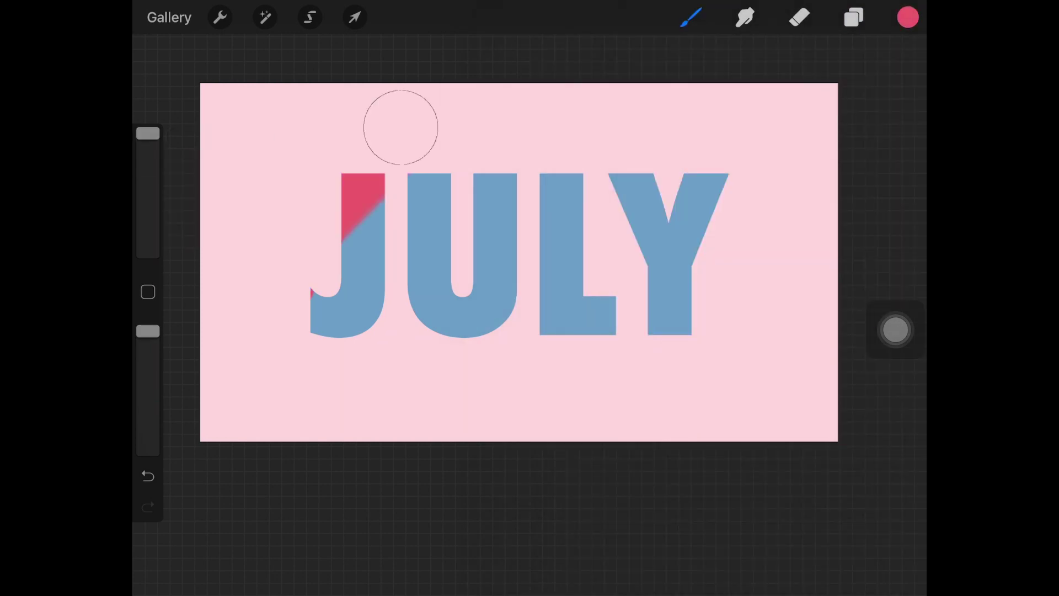
drag(908, 17, 651, 303)
Show the JULY text layer again and offset it slightly from the red copy.
click(854, 17)
click(896, 126)
click(854, 17)
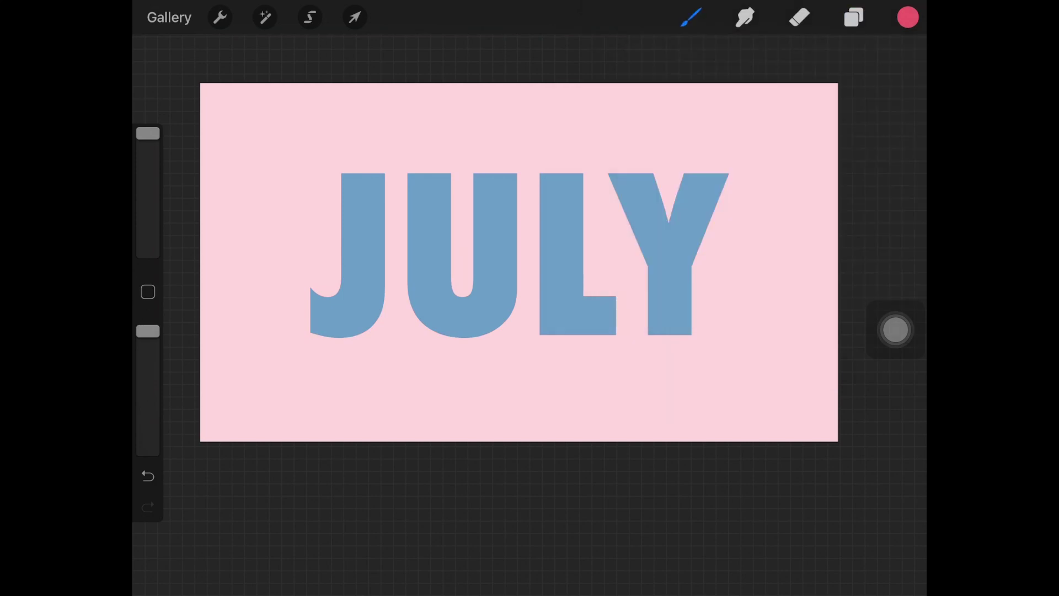
click(354, 17)
drag(507, 254, 521, 255)
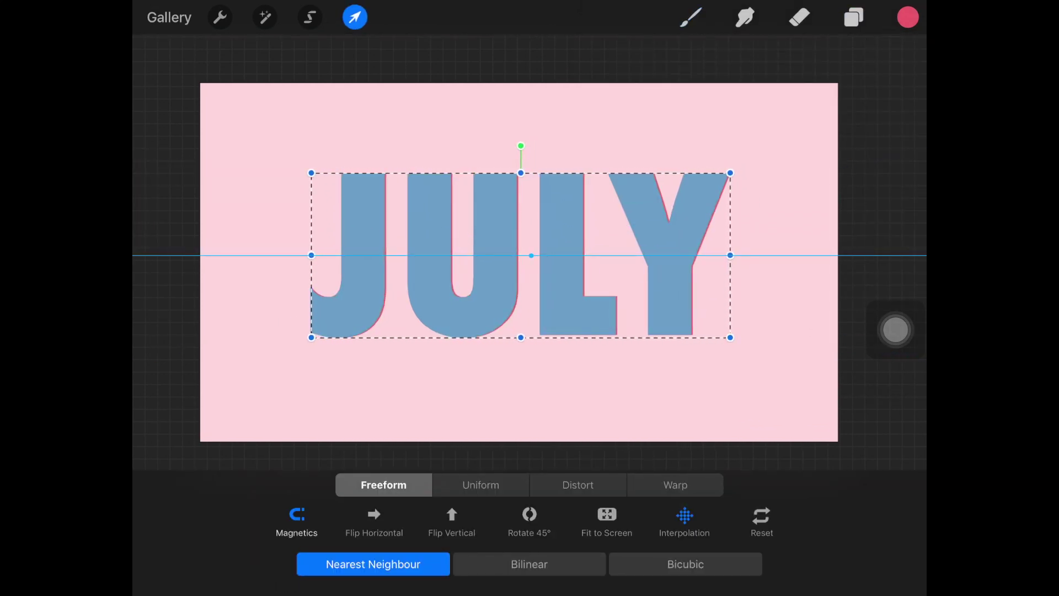
Nudge JULY right, then duplicate the red shadow layer and shift the copy right.
drag(531, 255, 533, 254)
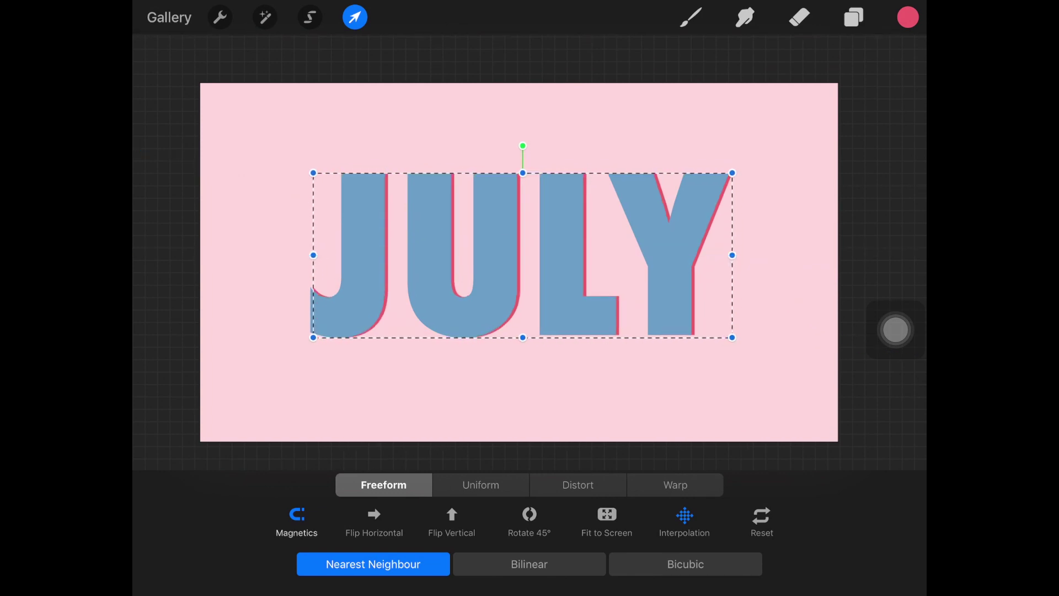
click(691, 17)
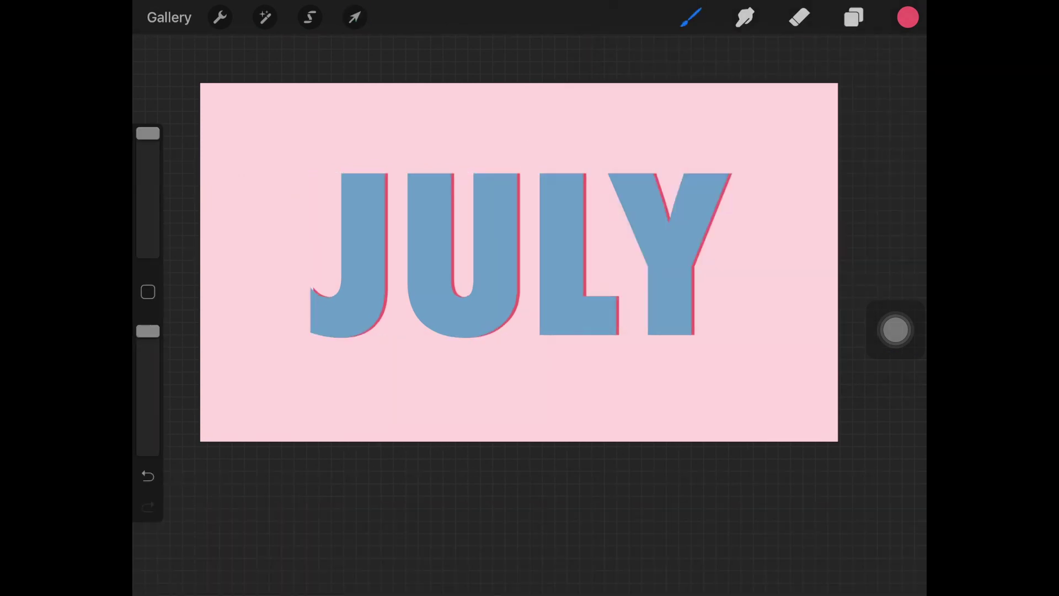
click(646, 274)
click(854, 17)
drag(717, 182, 761, 206)
click(355, 17)
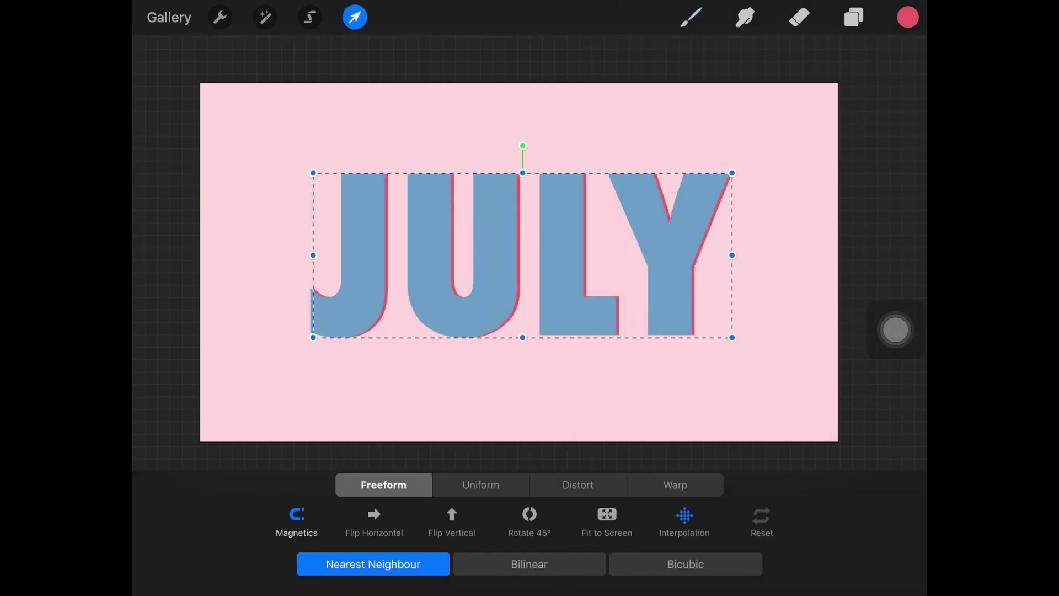
drag(523, 254, 529, 254)
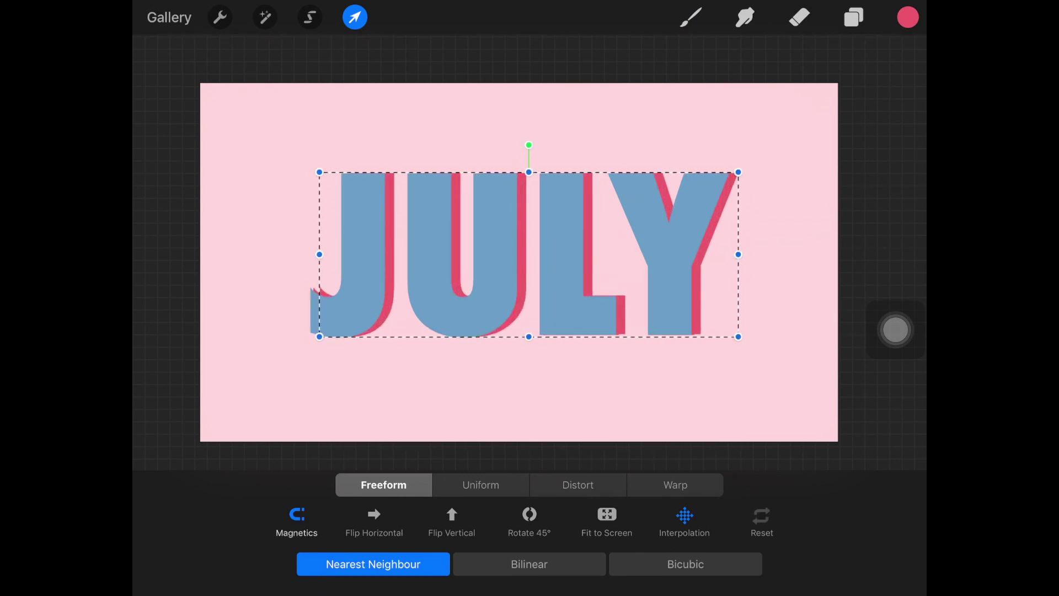
click(691, 17)
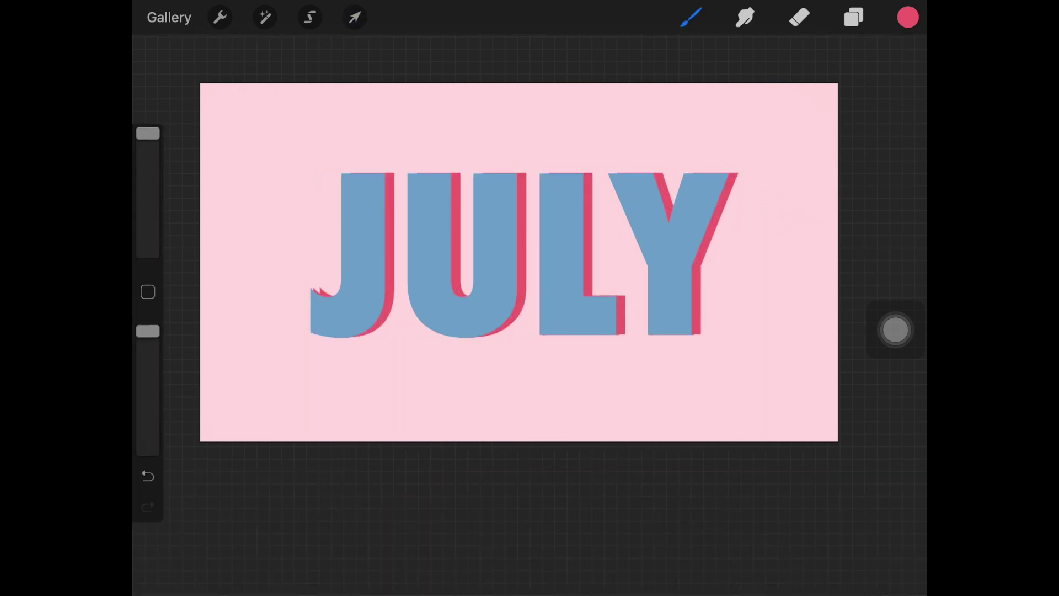
Add more shadow copies, each shifted further right to thicken the shadow.
key(ctrl+z)
click(355, 17)
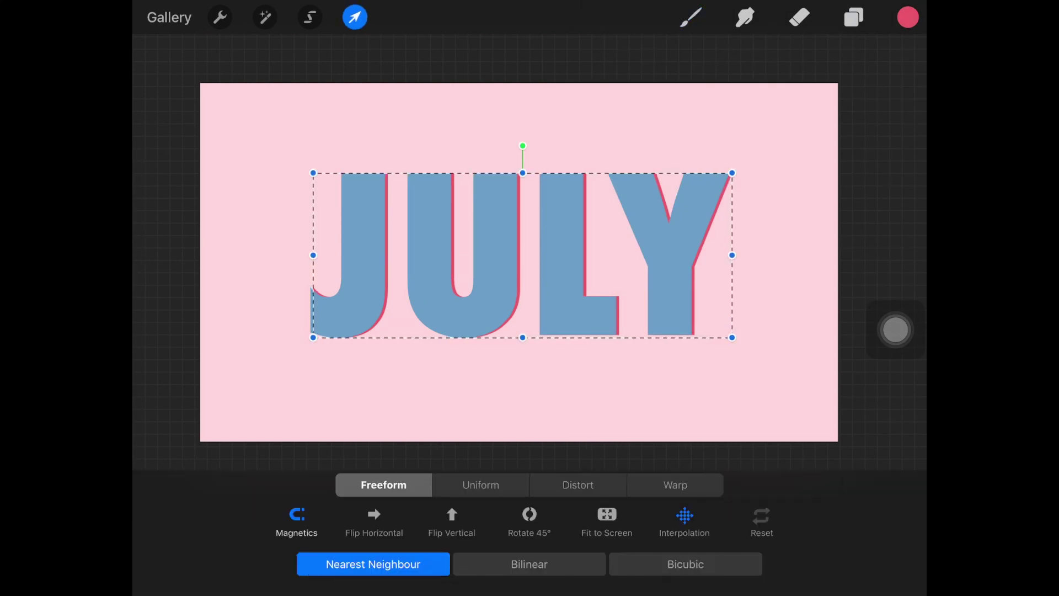
drag(523, 254, 529, 254)
click(691, 17)
click(355, 17)
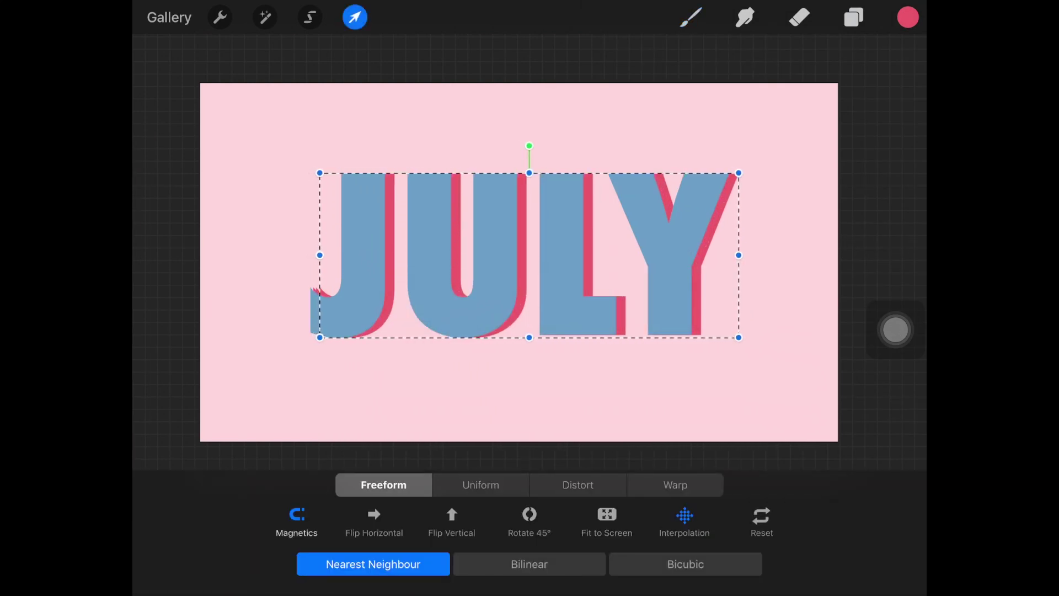
click(691, 17)
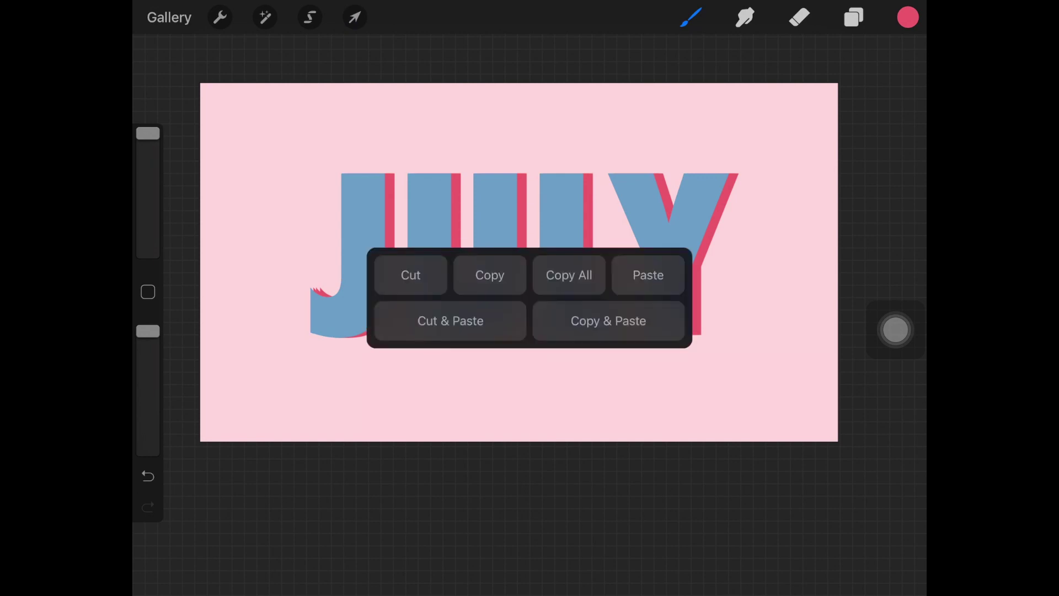
click(355, 17)
drag(523, 255, 529, 255)
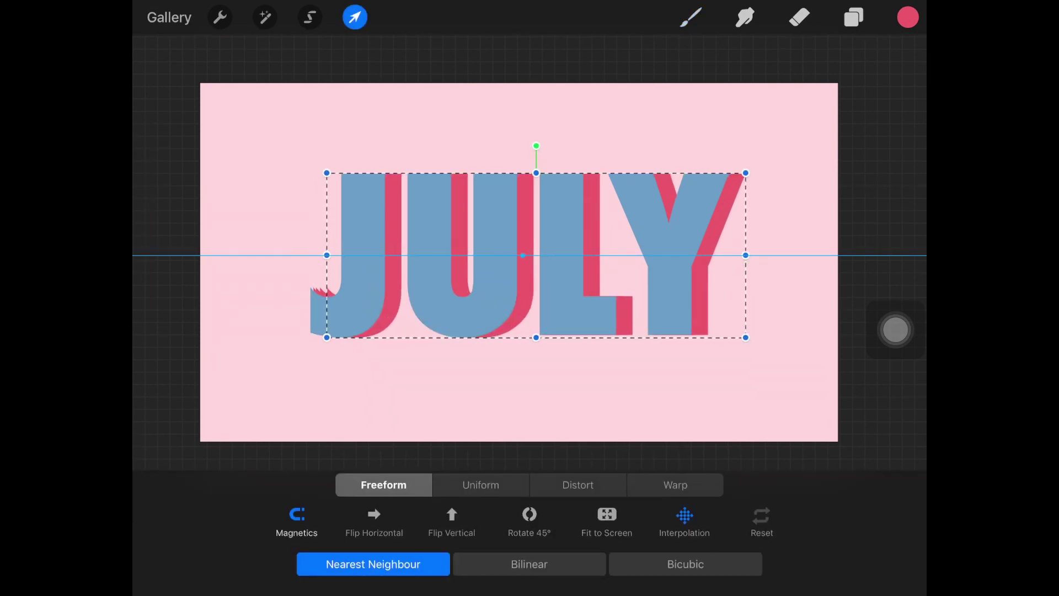
click(854, 17)
Merge the shadow copies into one layer and repaint it a softer pink.
click(659, 179)
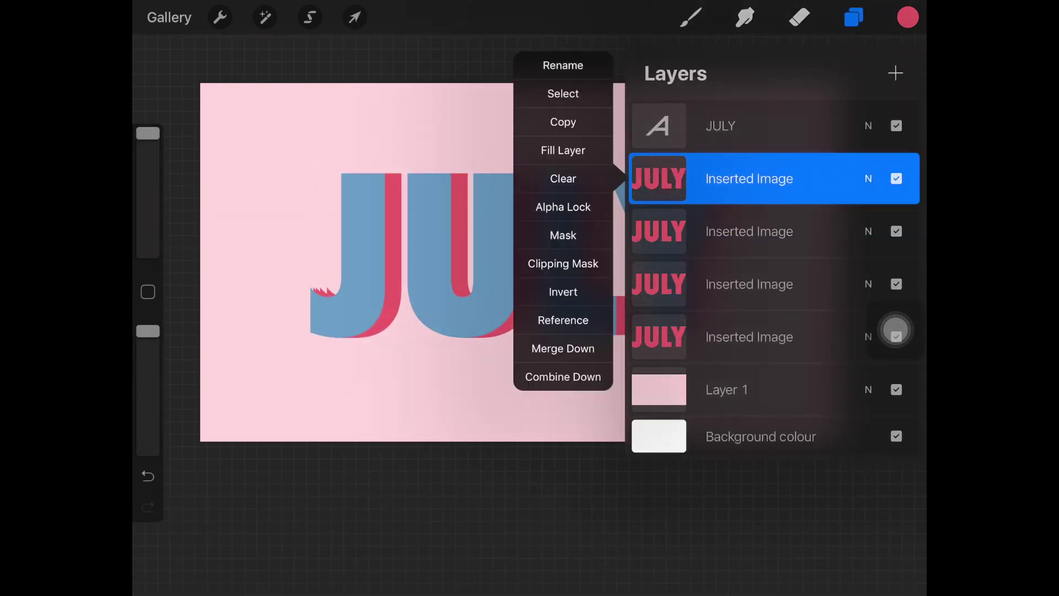
click(563, 348)
click(853, 17)
click(908, 17)
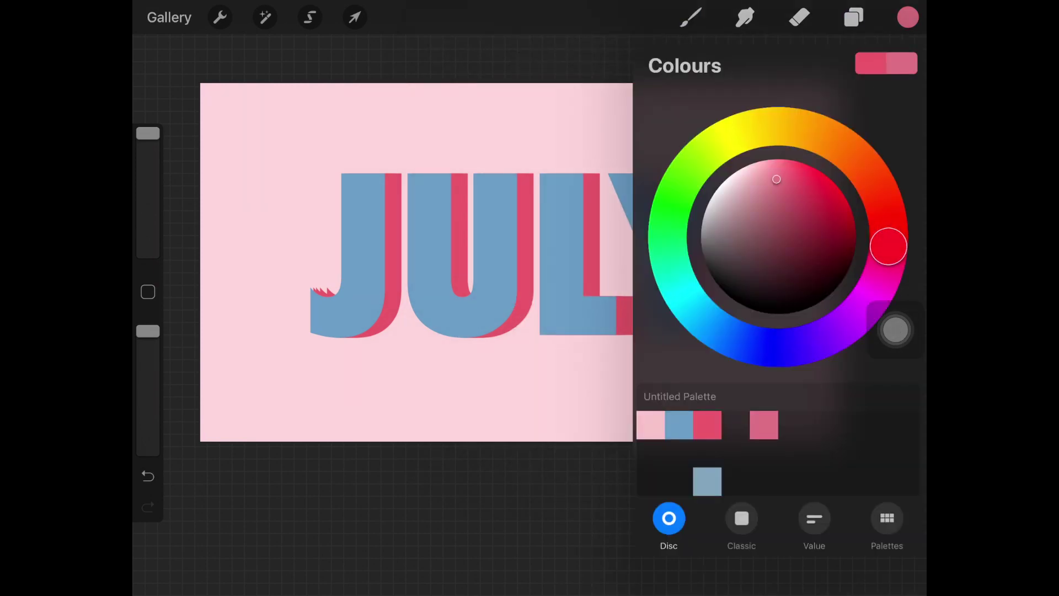
click(690, 17)
drag(369, 364, 717, 331)
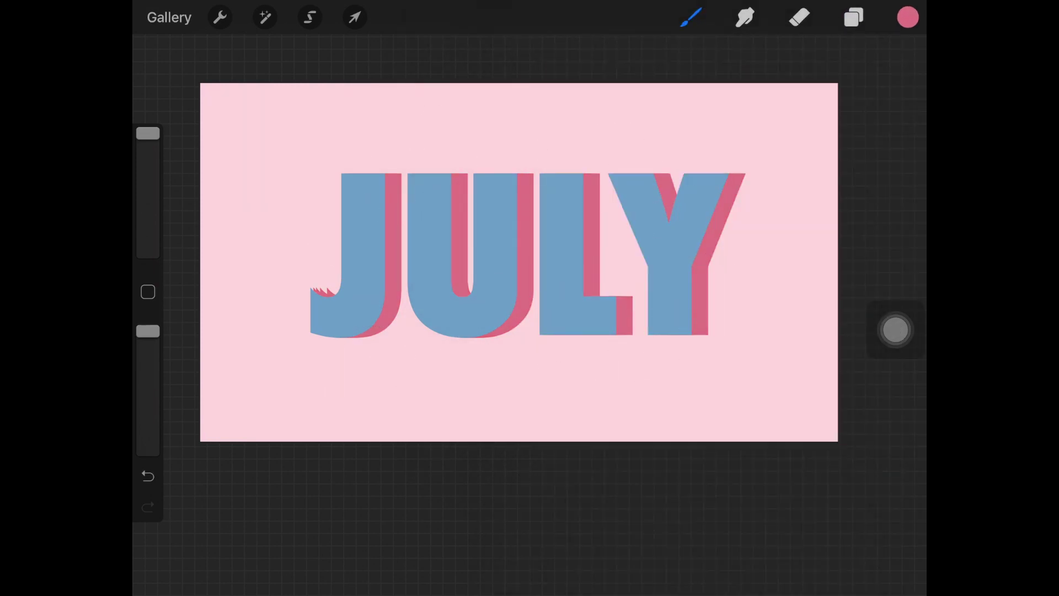
Repaint the JULY letters a darker blue, then select the pink shadow layer.
click(853, 17)
click(657, 126)
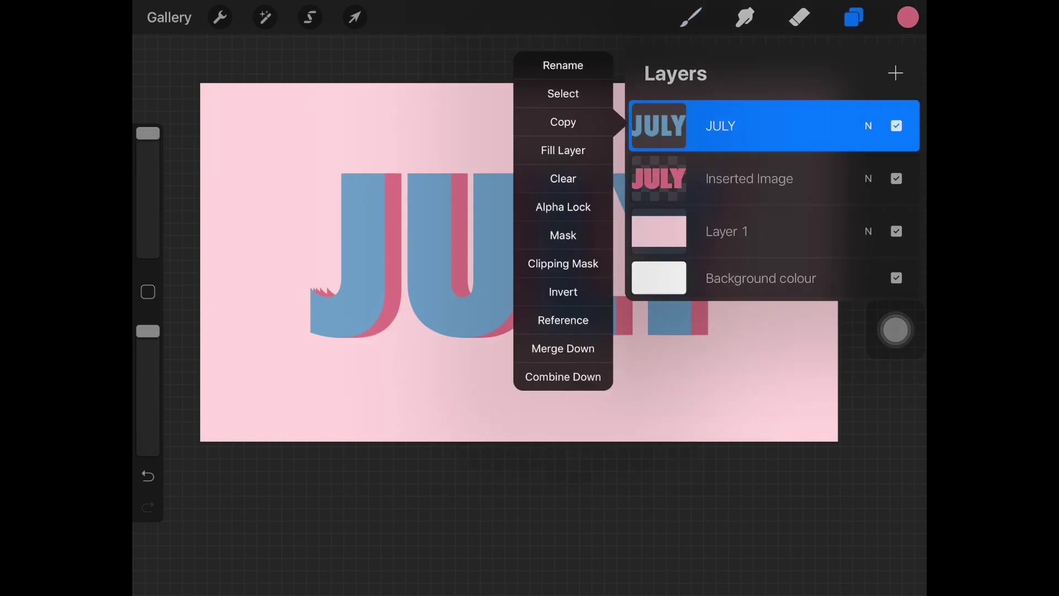
click(907, 17)
click(679, 425)
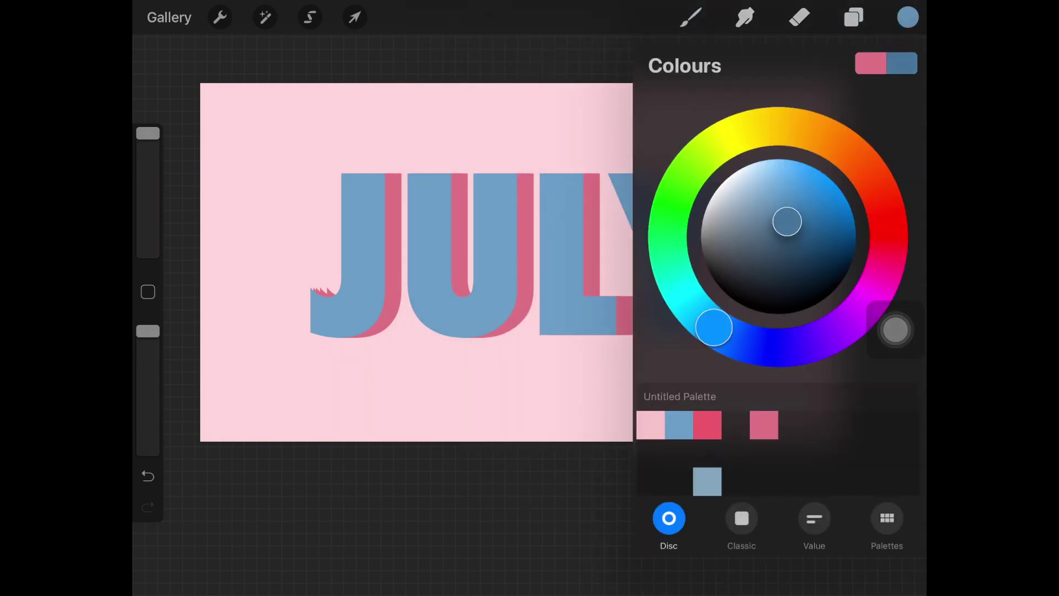
click(690, 18)
mouse_move(342, 248)
mouse_down()
mouse_move(735, 154)
mouse_move(497, 182)
mouse_up()
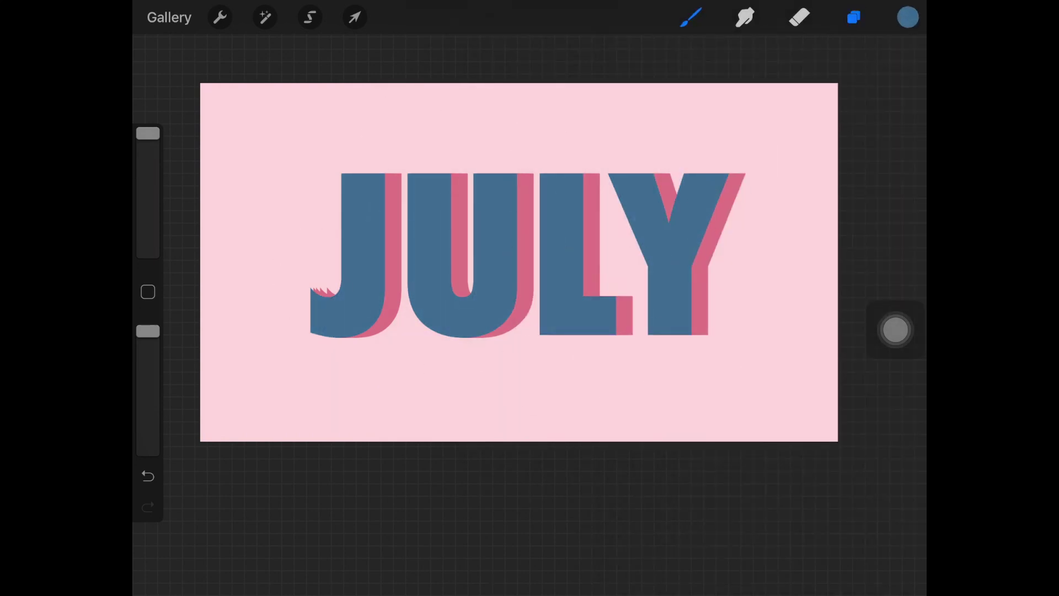
click(854, 17)
click(660, 175)
Sample the shadow pink and paint it over the J's shadow corner with a large brush.
click(854, 17)
click(719, 189)
mouse_move(147, 133)
mouse_down()
mouse_move(148, 201)
mouse_move(148, 132)
mouse_up()
scroll(519, 262, up, 10)
click(691, 17)
drag(342, 138, 441, 248)
drag(148, 133, 148, 252)
Undo the oversized strokes and fill the white gaps under the J with pink.
key(ctrl+z)
key(ctrl+z)
key(ctrl+z)
drag(237, 325, 284, 325)
key(ctrl+z)
drag(419, 331, 375, 334)
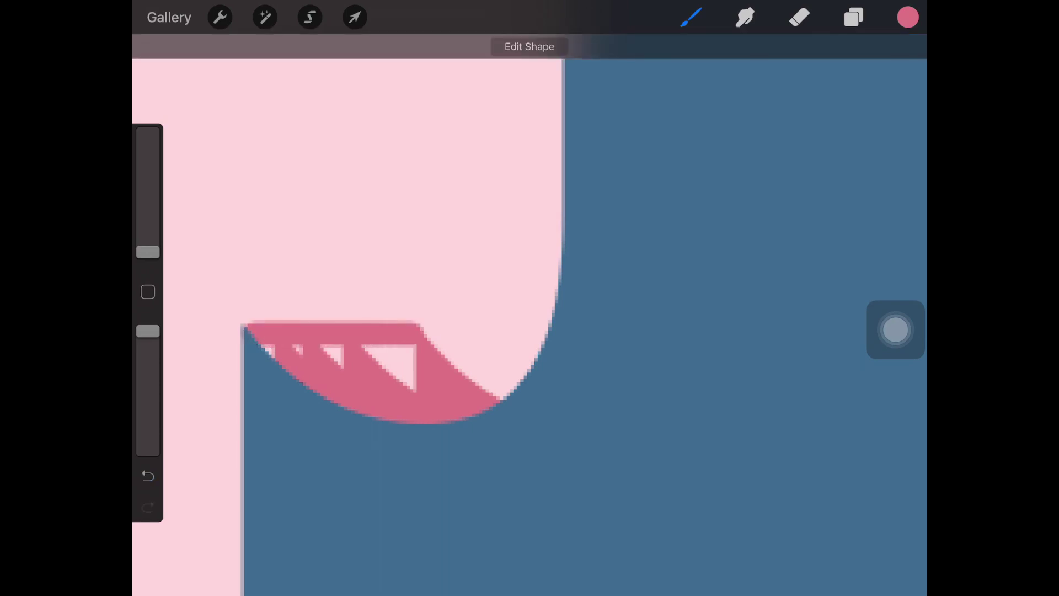
drag(298, 351, 406, 378)
scroll(529, 297, down, 10)
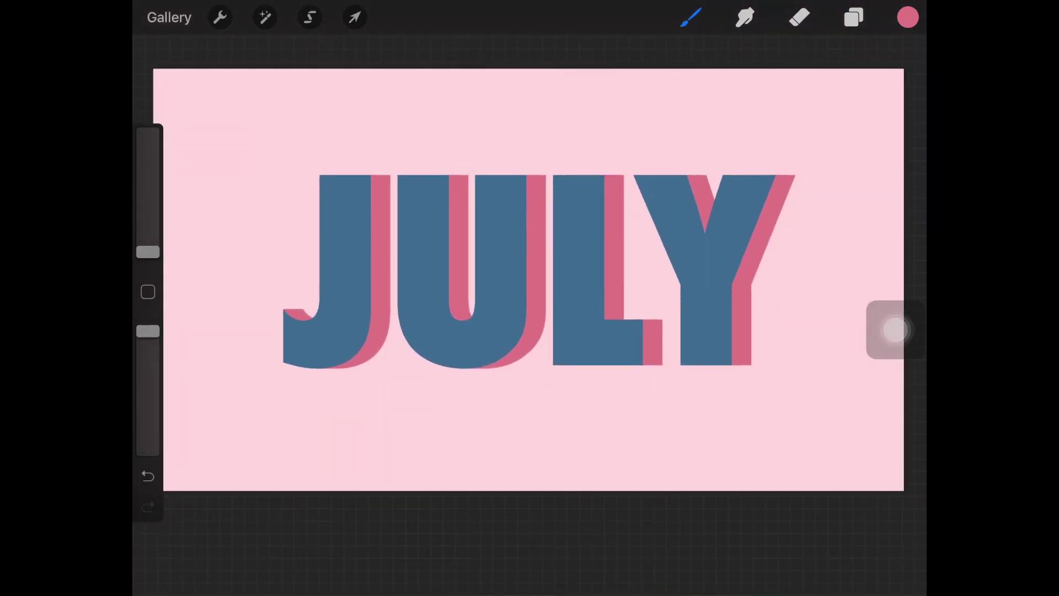
click(854, 17)
click(853, 17)
Switch to the Airbrushing Soft Brush at a larger size.
click(691, 18)
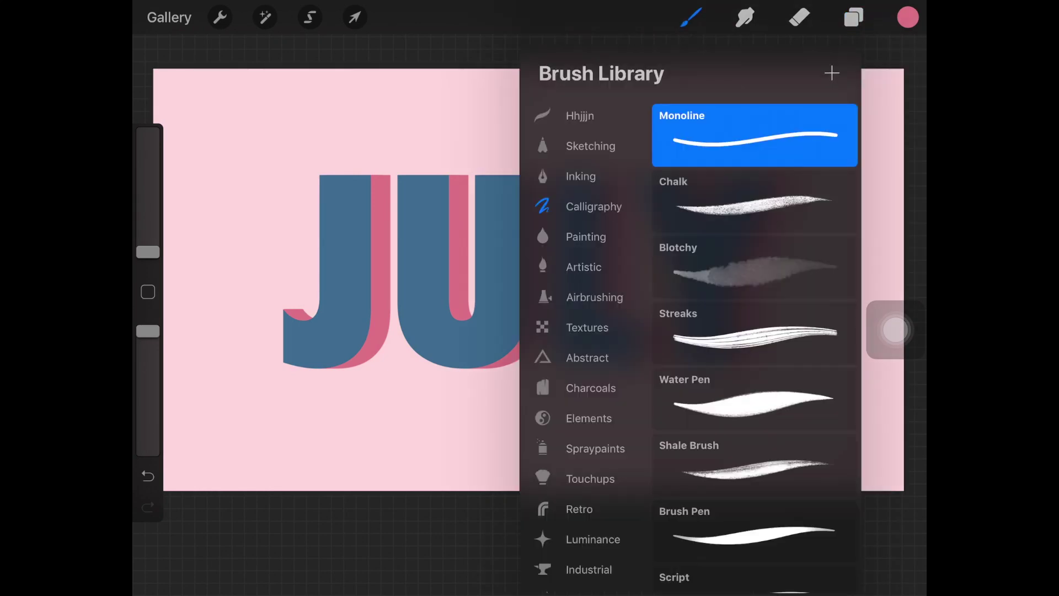
click(907, 17)
click(690, 17)
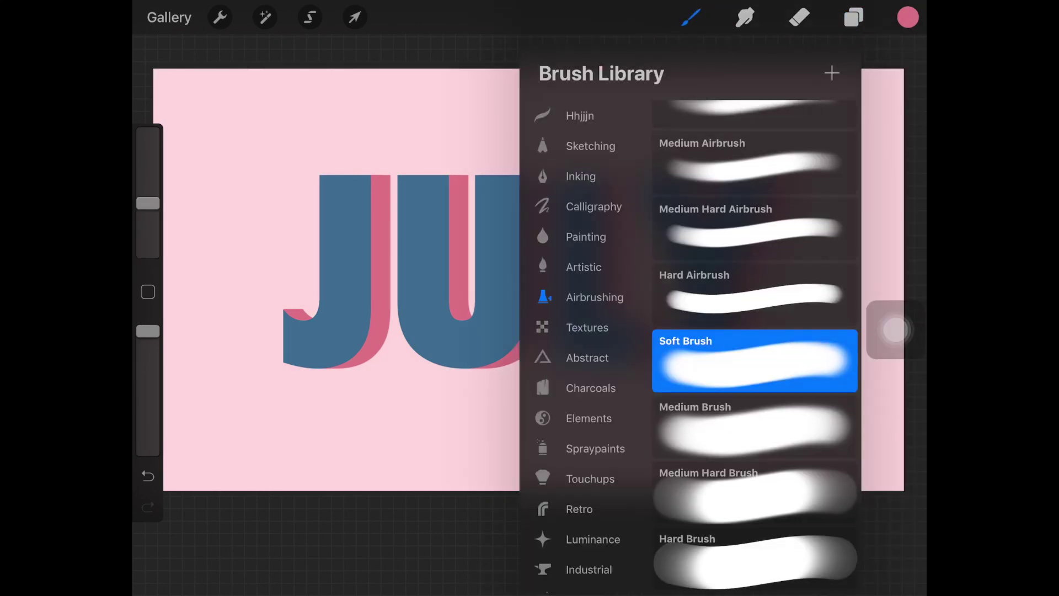
click(568, 326)
click(691, 17)
drag(148, 245, 148, 207)
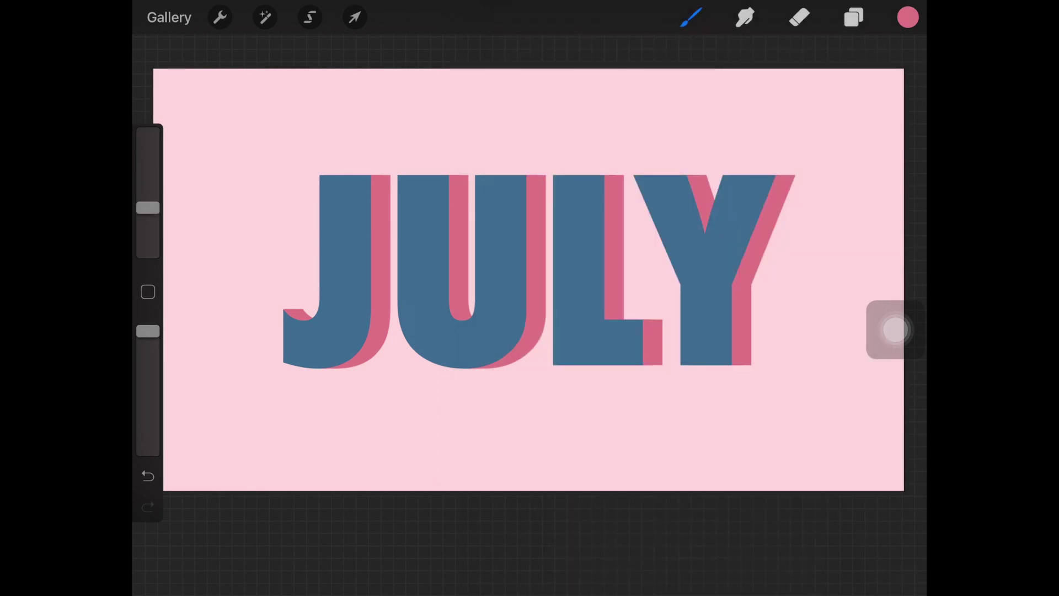
Choose a light blue-grey colour and select the pink shadow layer.
click(907, 17)
drag(771, 172, 761, 168)
click(707, 481)
click(853, 17)
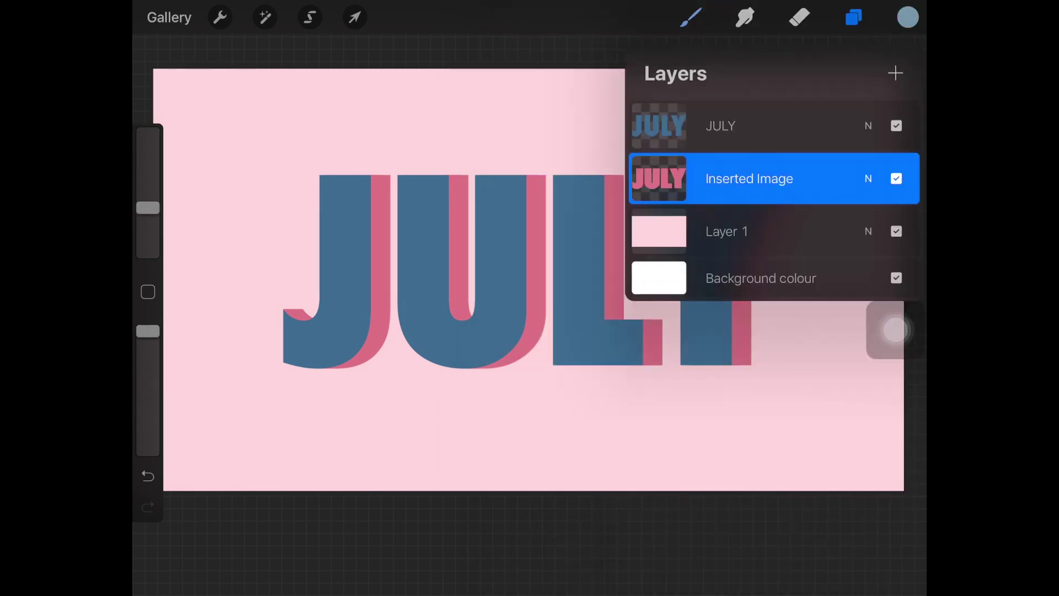
Paint a trial white stroke on the J's shadow with a smaller brush.
click(908, 17)
drag(754, 200, 729, 175)
click(907, 17)
drag(148, 207, 148, 228)
drag(390, 312, 337, 366)
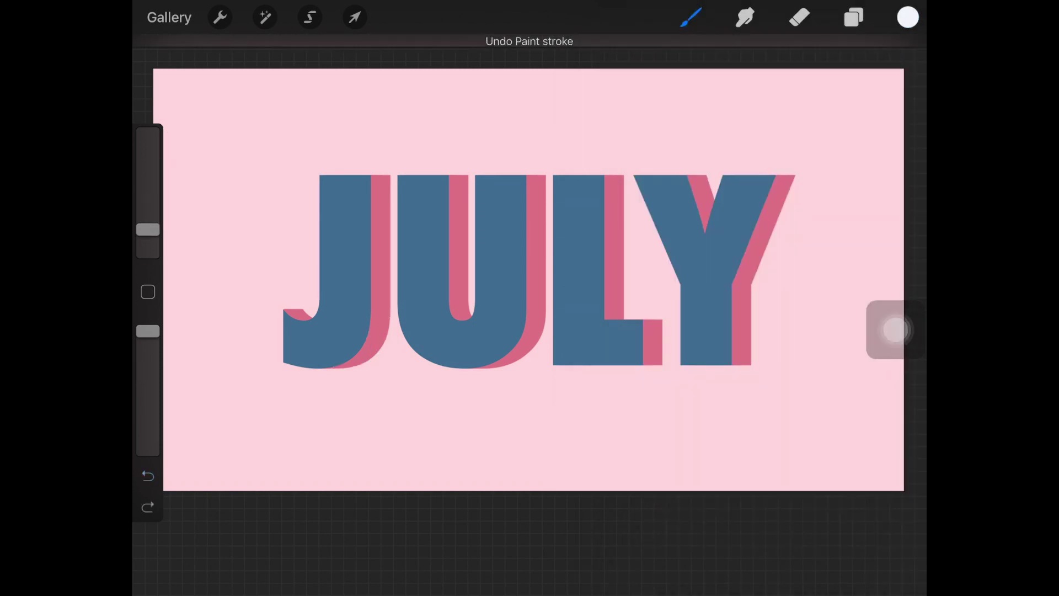
Try other brushes from the library, including the Organic set.
click(690, 17)
scroll(773, 276, down, 1)
click(766, 102)
click(148, 475)
click(691, 17)
click(580, 546)
click(710, 437)
click(691, 17)
Eyedrop the shadow's pink from the canvas and enlarge the brush.
click(363, 329)
click(908, 17)
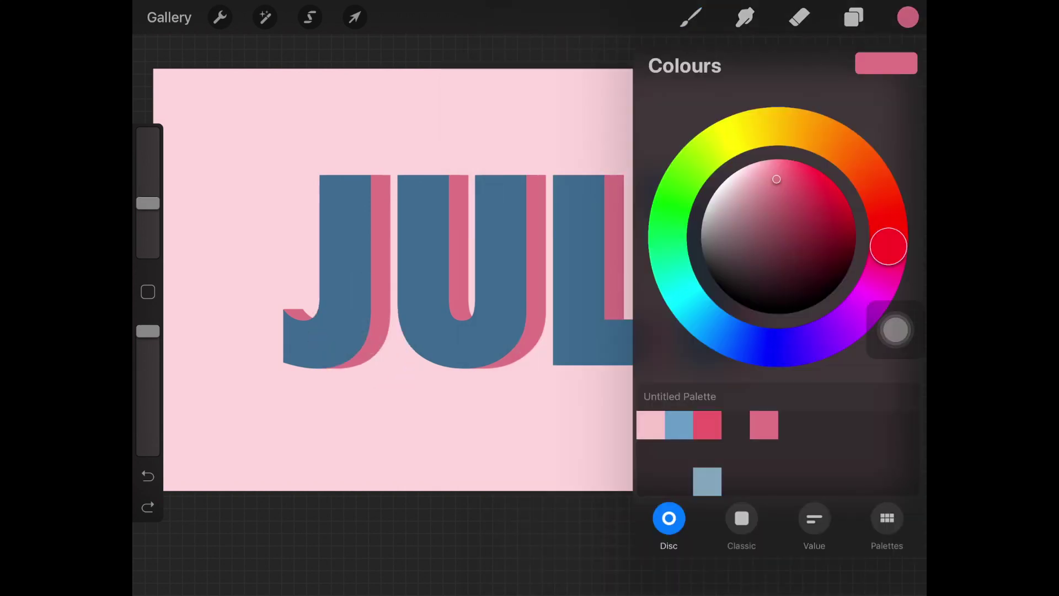
click(908, 18)
drag(148, 203, 148, 157)
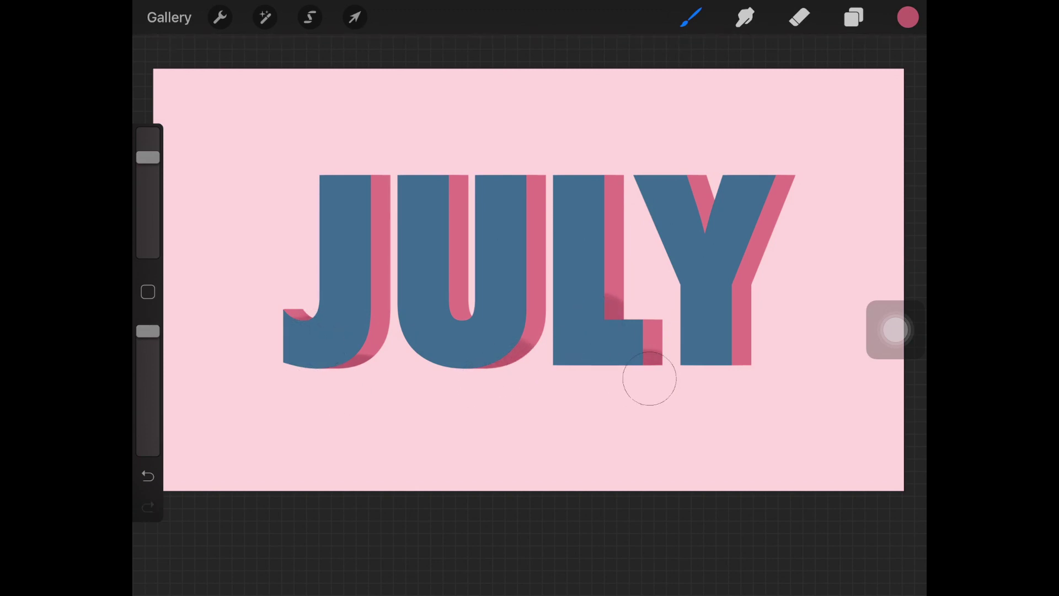
Undo two stray darker shading strokes on the letter shadows.
key(ctrl+z)
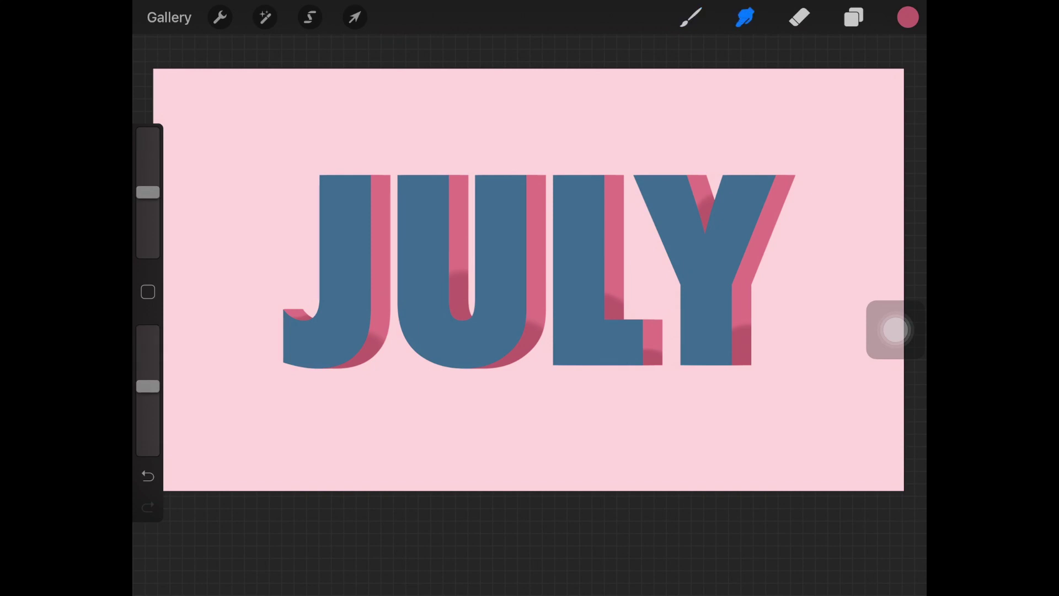
key(ctrl+z)
click(745, 17)
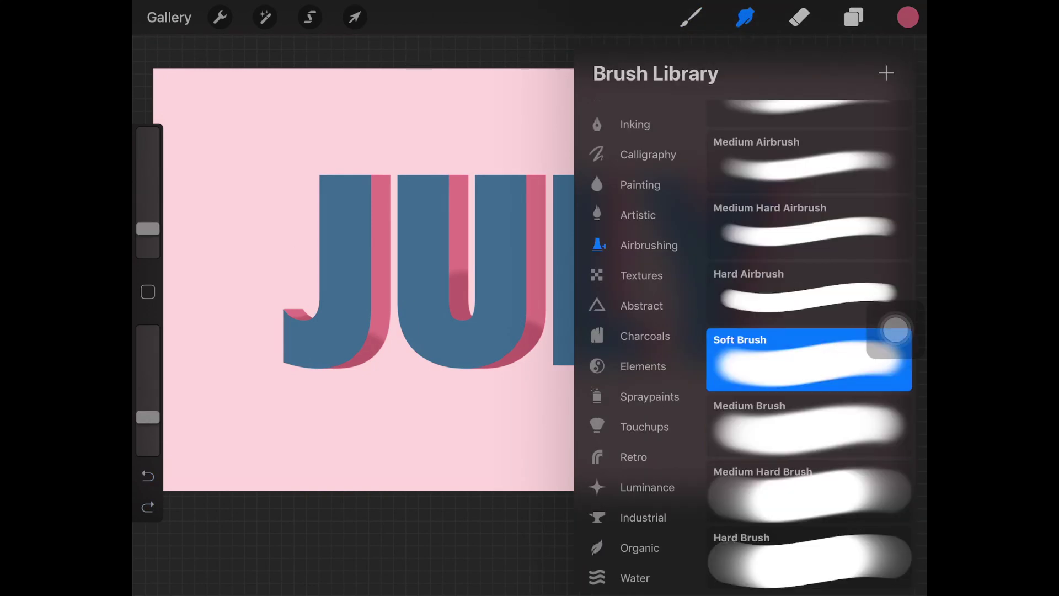
Paint a lighter pink highlight on the top of the J's shadow with a larger soft brush.
drag(148, 228, 148, 177)
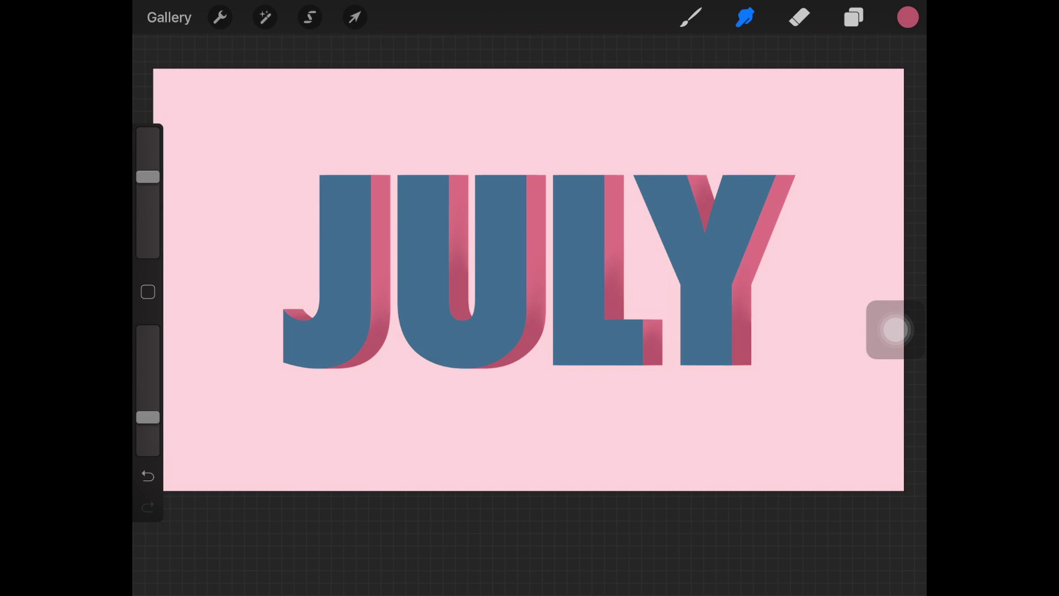
click(907, 17)
click(780, 173)
click(691, 17)
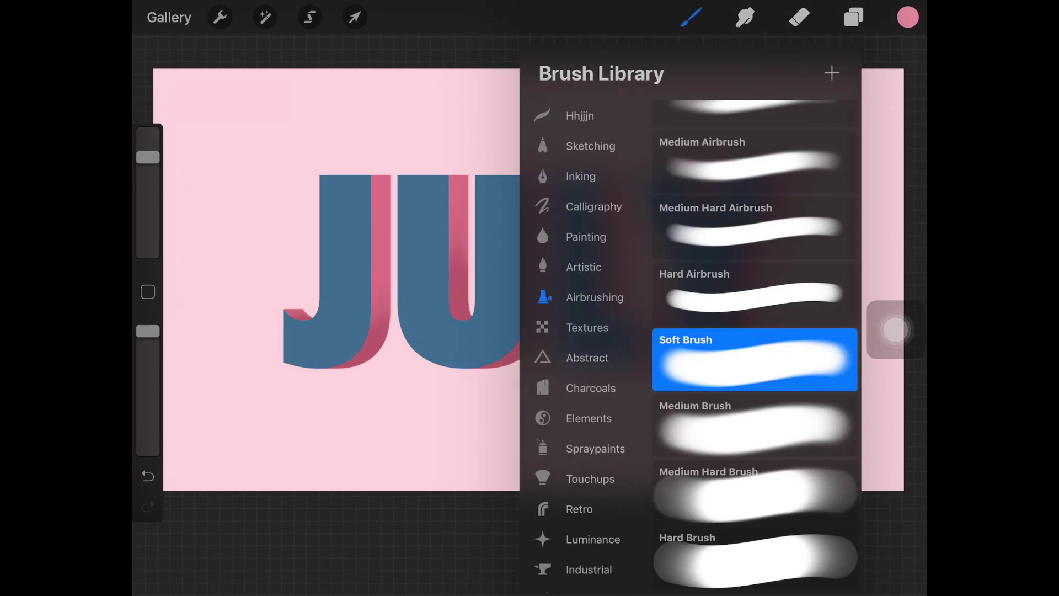
key(ctrl+z)
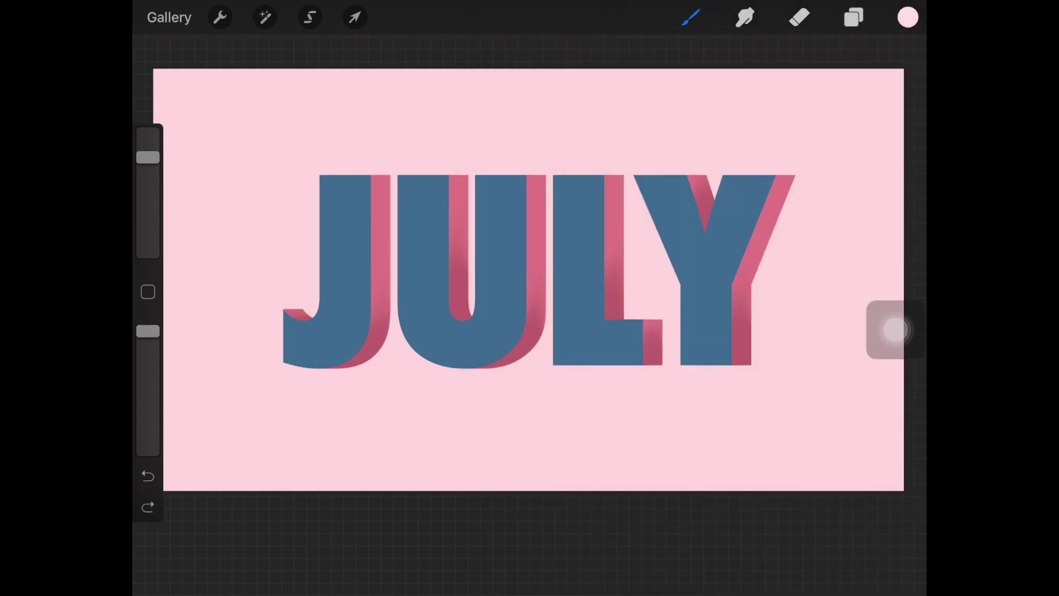
key(ctrl+z)
drag(381, 176, 381, 202)
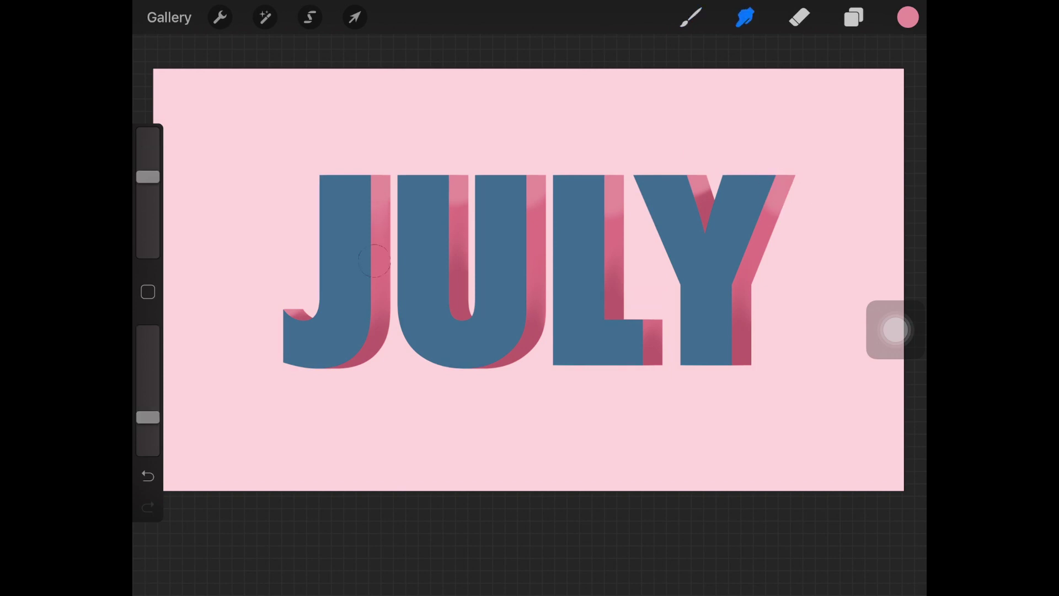
Enlarge the brush further and undo a stray highlight stroke on the Y.
drag(148, 176, 147, 151)
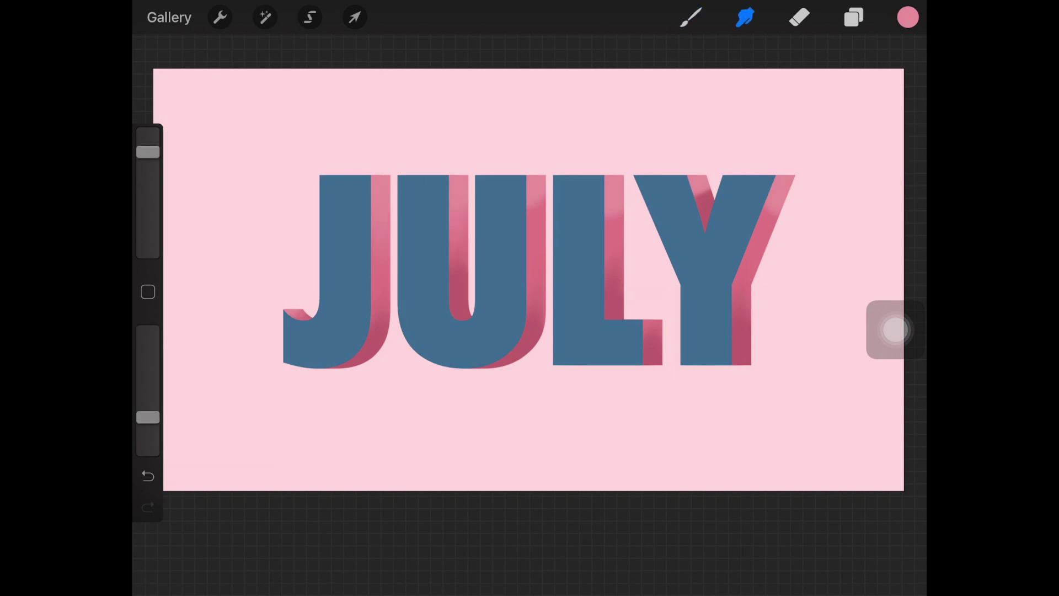
key(ctrl+z)
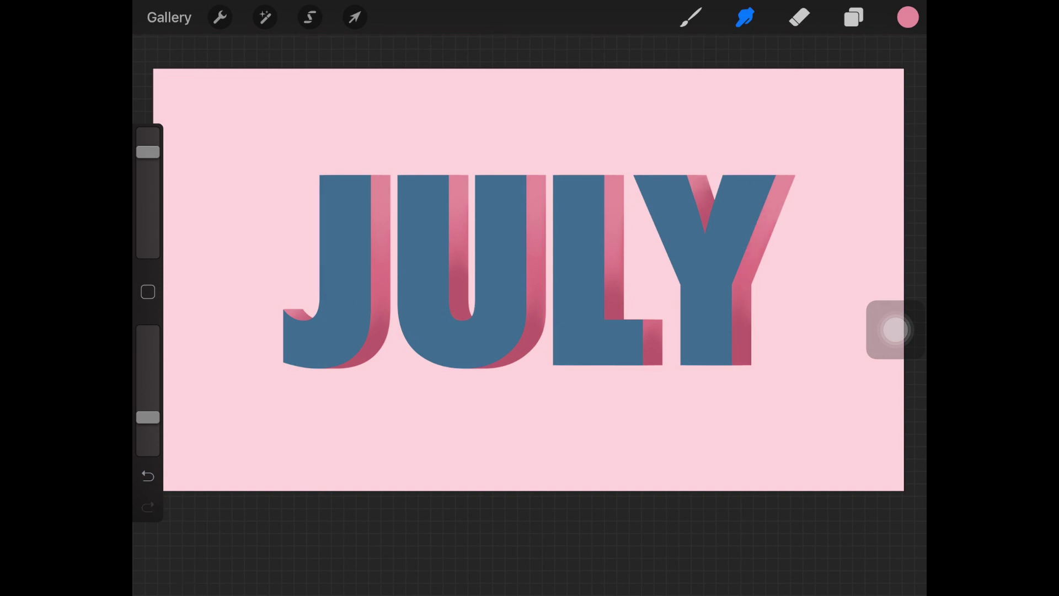
click(690, 17)
Enlarge the brush and try several underline strokes beneath JULY, undoing each one.
drag(148, 252, 148, 145)
click(854, 17)
drag(321, 372, 435, 381)
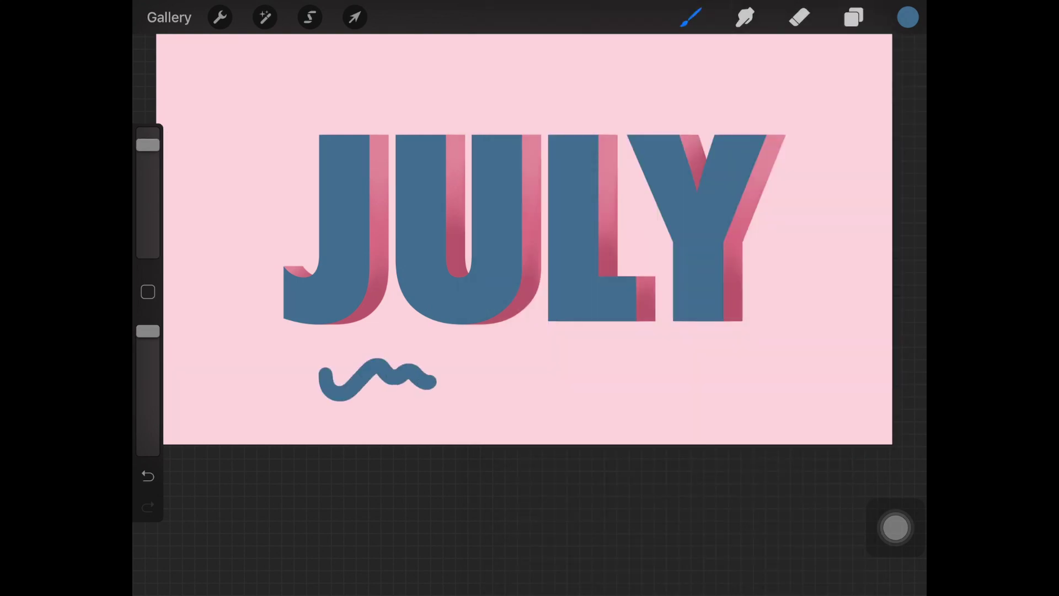
key(ctrl+z)
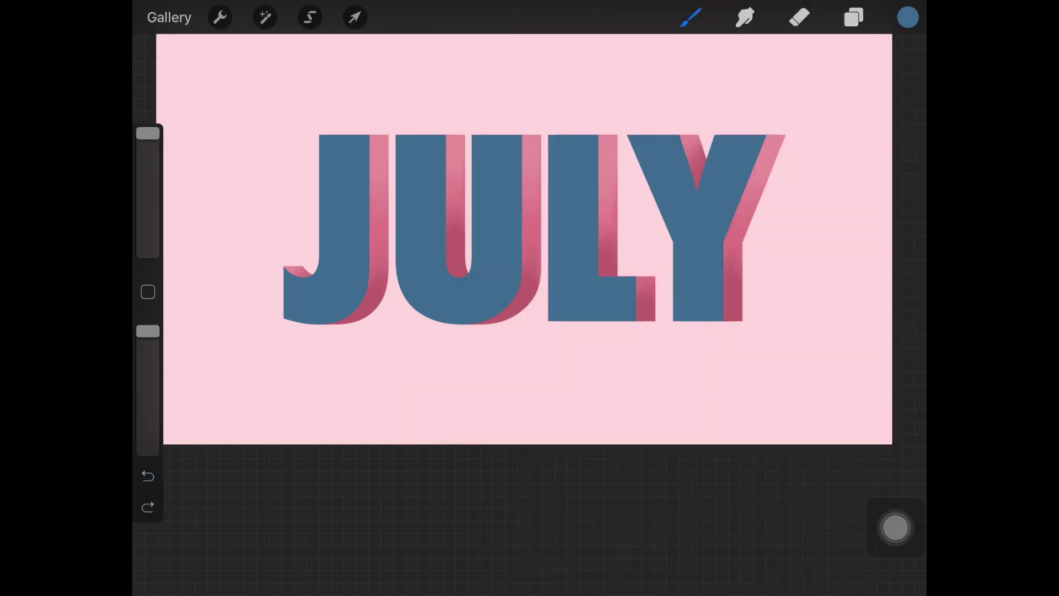
drag(273, 345, 777, 347)
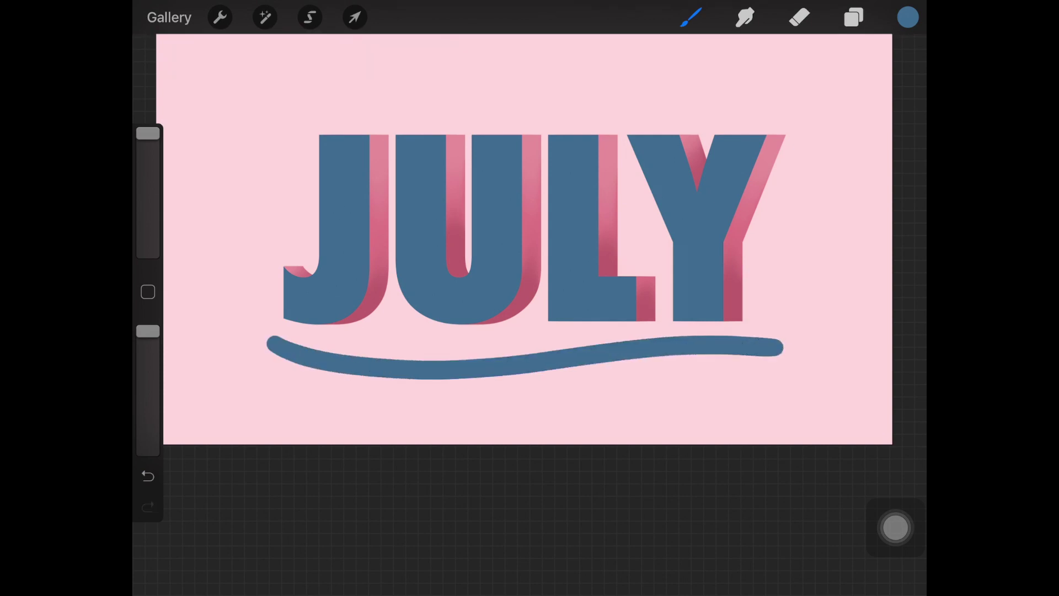
key(ctrl+z)
drag(323, 372, 428, 386)
key(ctrl+z)
drag(242, 346, 786, 390)
key(ctrl+z)
drag(265, 353, 775, 393)
key(ctrl+z)
Copy the JULY layer's letters and paste them as a new layer.
click(853, 17)
click(720, 126)
click(386, 414)
drag(524, 165, 524, 276)
click(610, 319)
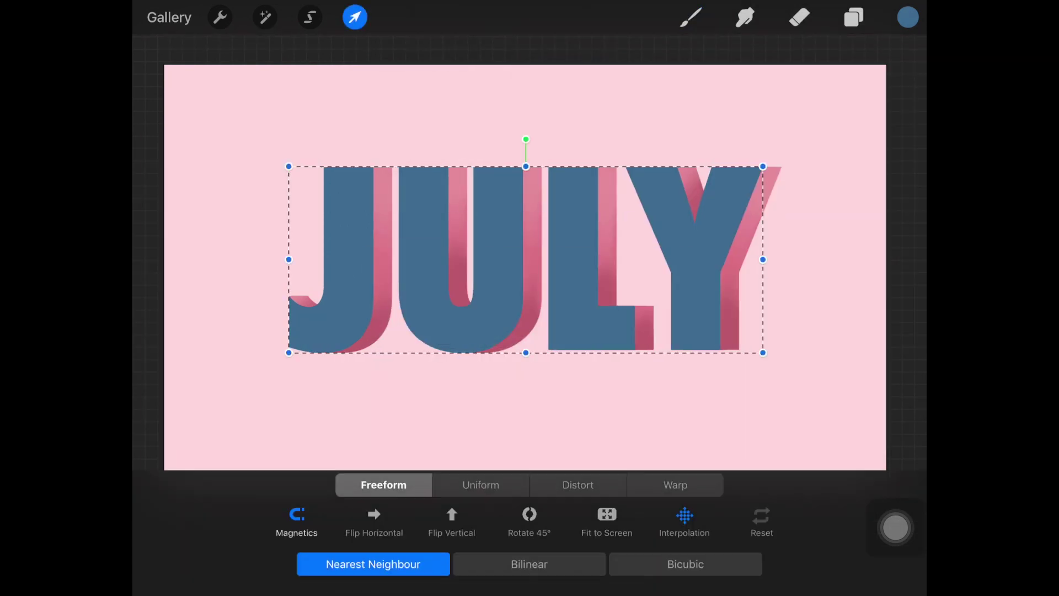
Pick a pale pink and alpha-lock the pasted JULY copy layer.
click(854, 17)
click(896, 232)
click(908, 17)
click(651, 425)
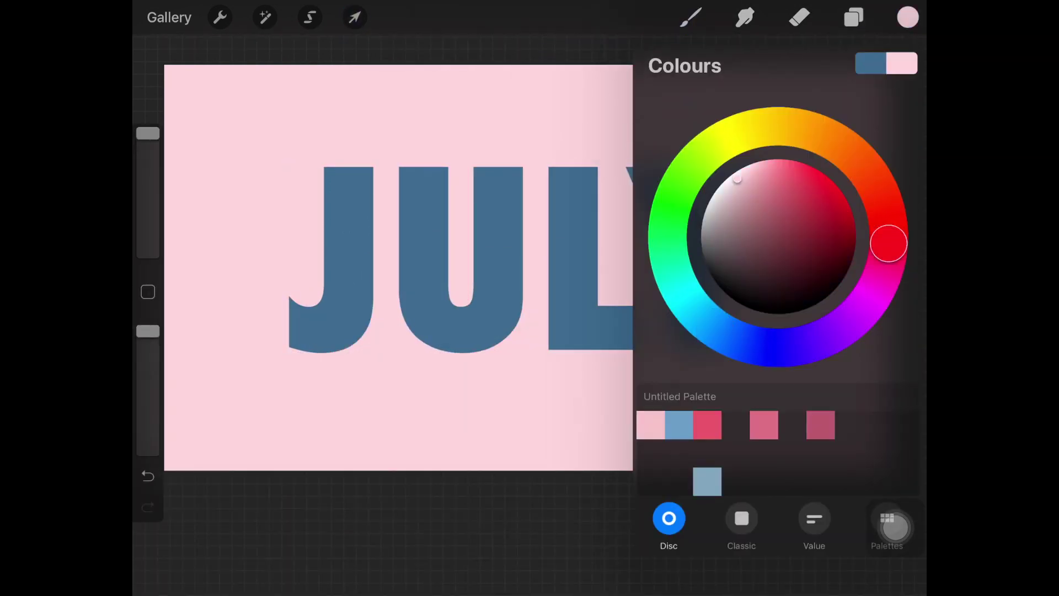
click(908, 18)
click(691, 17)
click(854, 17)
click(657, 123)
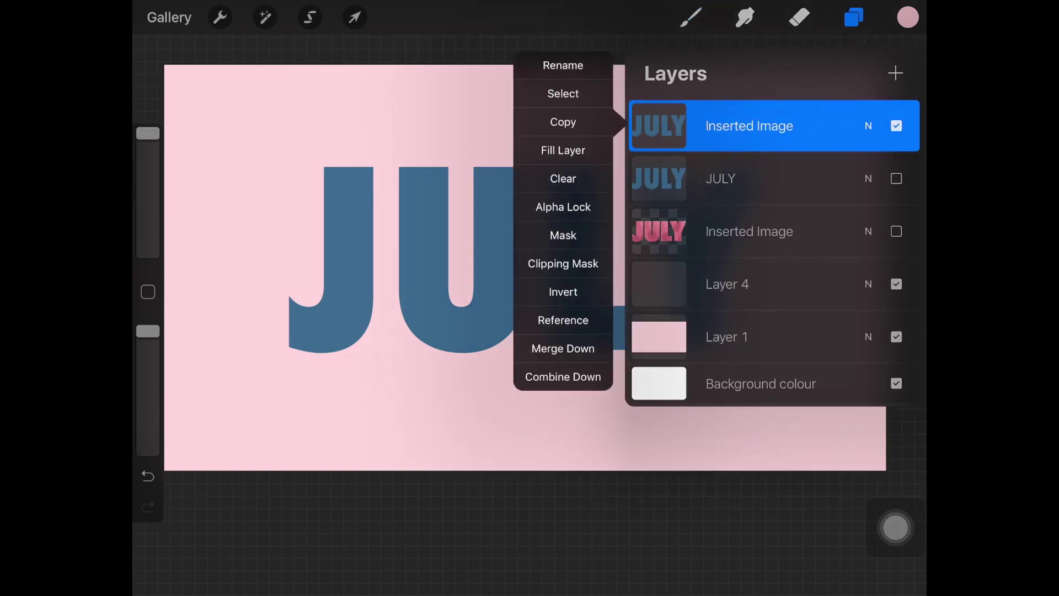
click(372, 111)
Paint the whole JULY copy pale pink.
drag(372, 166, 272, 308)
drag(292, 342, 453, 166)
drag(397, 342, 606, 166)
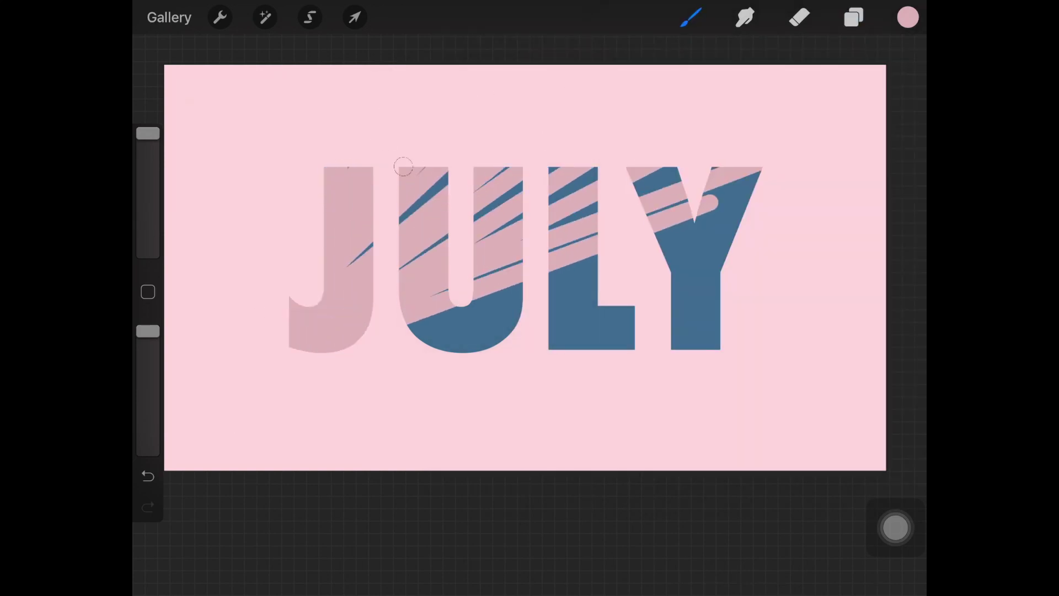
click(691, 18)
mouse_move(420, 176)
mouse_down()
mouse_move(560, 170)
mouse_move(717, 308)
mouse_up()
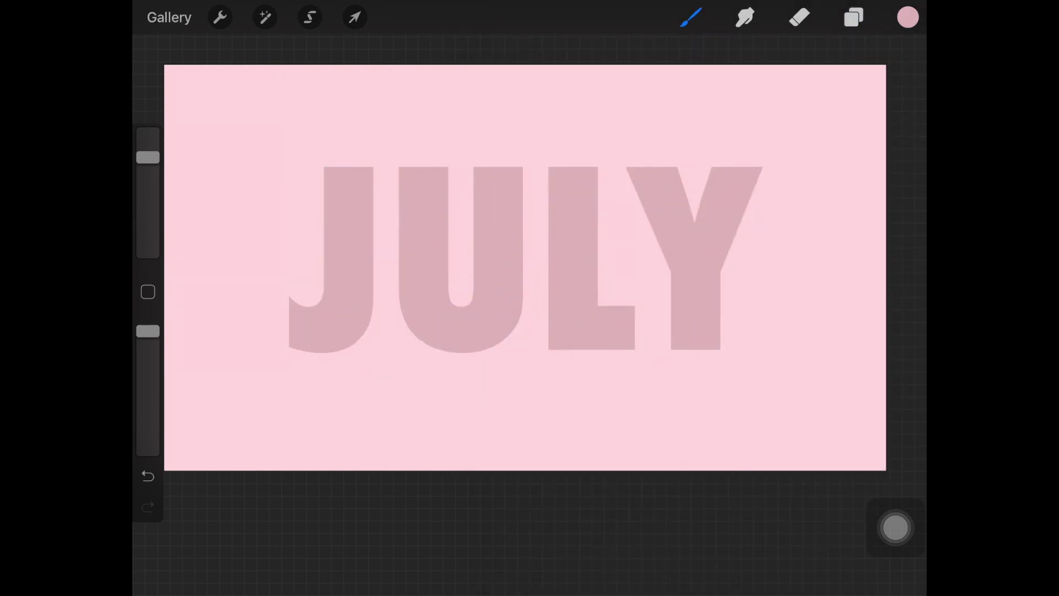
Move the pale pink copy below the pink shadow layer and offset it down-right.
click(853, 17)
drag(773, 126, 772, 231)
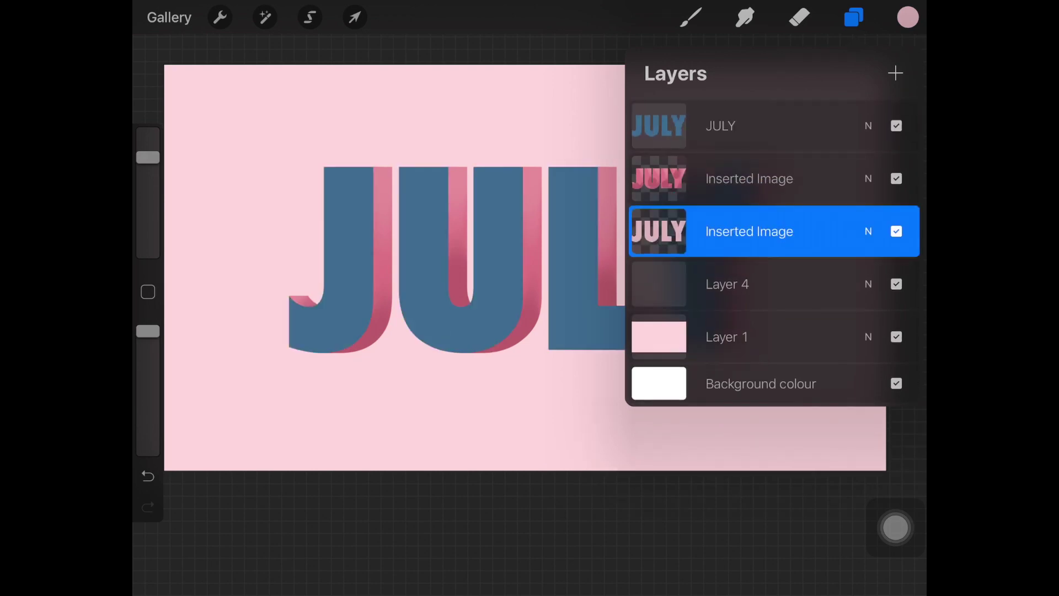
click(355, 17)
drag(526, 259, 548, 266)
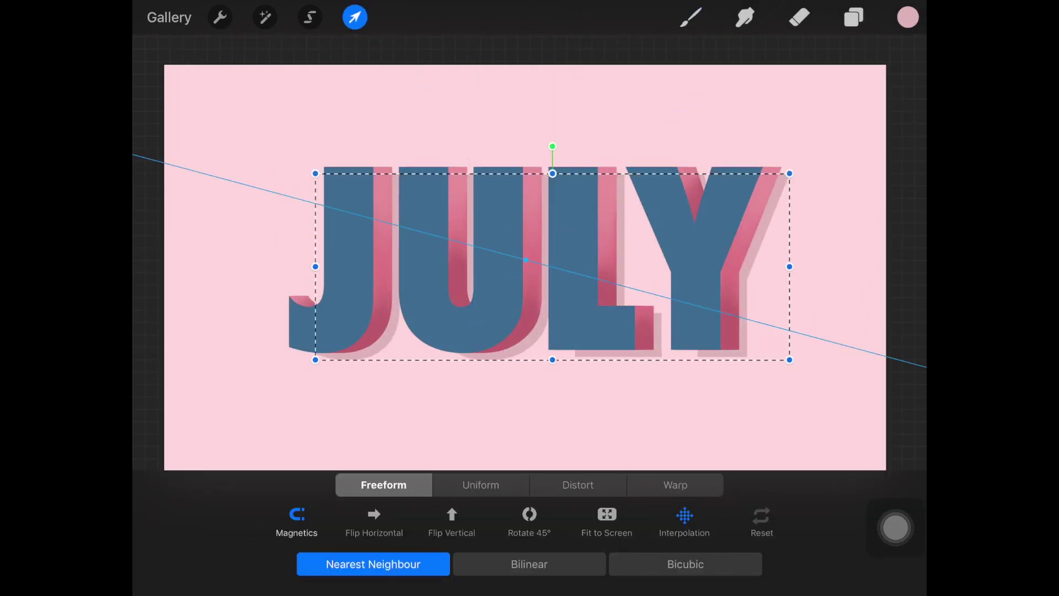
Nudge the pale pink soft shadow slightly into its final position.
drag(548, 266, 549, 266)
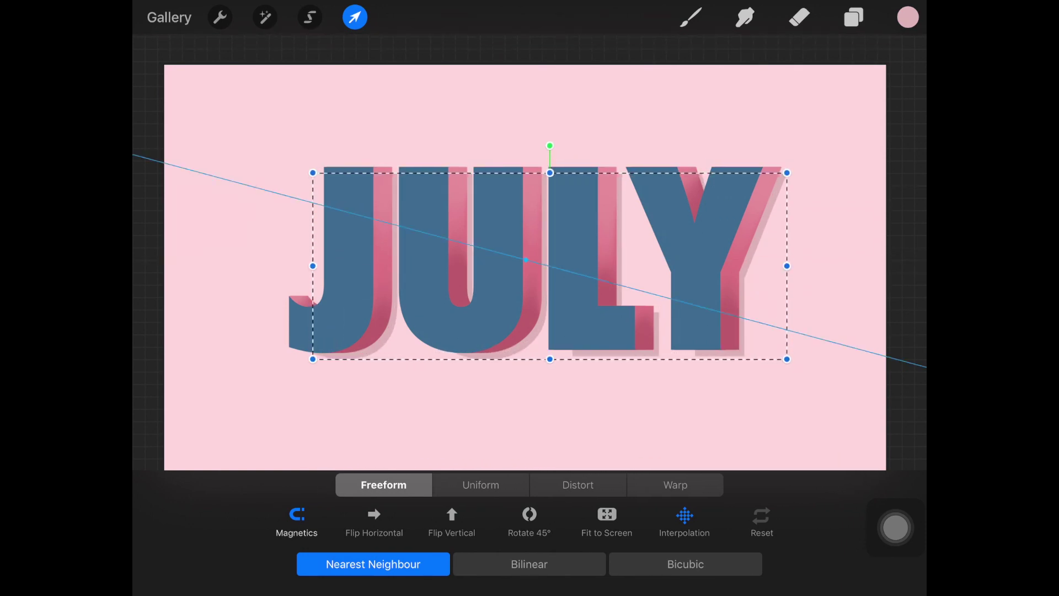
key(b)
click(853, 17)
click(867, 145)
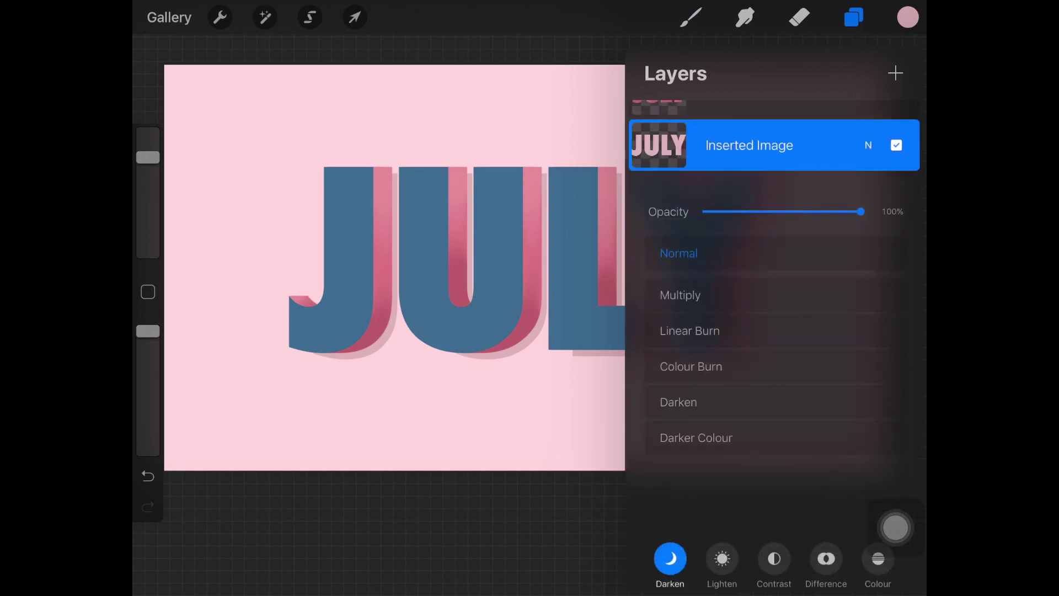
Draw a curved blue underline beneath JULY on Layer 4.
click(733, 282)
click(908, 17)
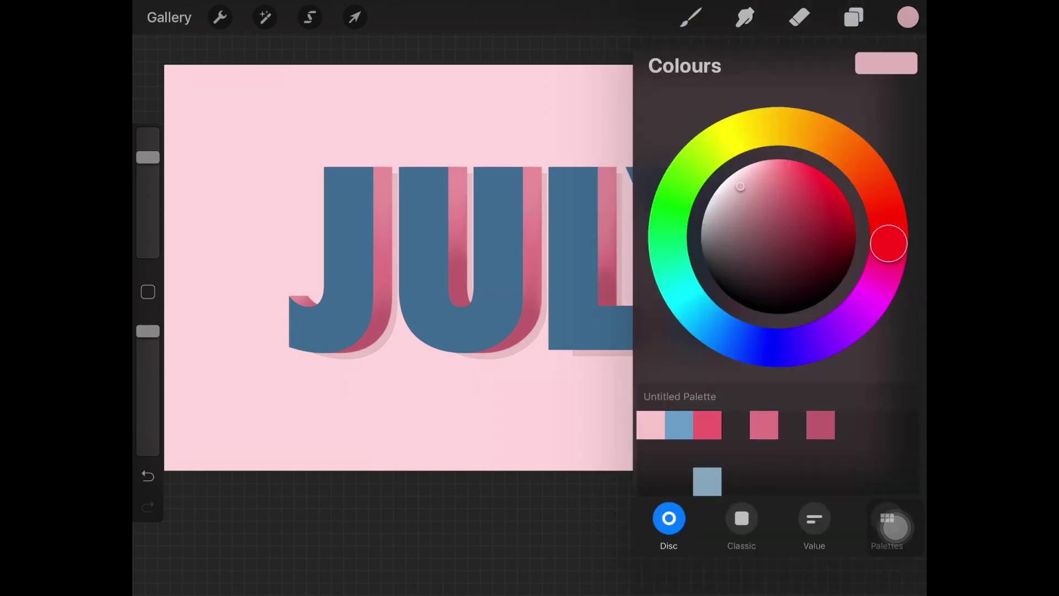
click(714, 323)
click(691, 17)
click(750, 160)
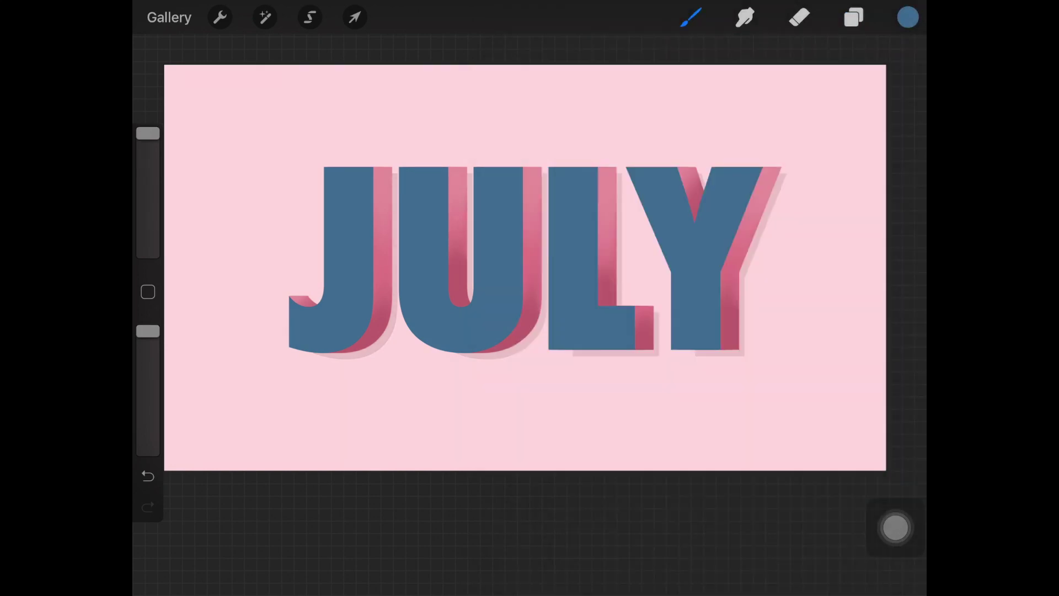
drag(342, 420, 733, 374)
click(148, 476)
drag(317, 426, 692, 373)
Duplicate the underline, move the copy below Layer 4, and choose a darker pink.
click(854, 17)
click(608, 321)
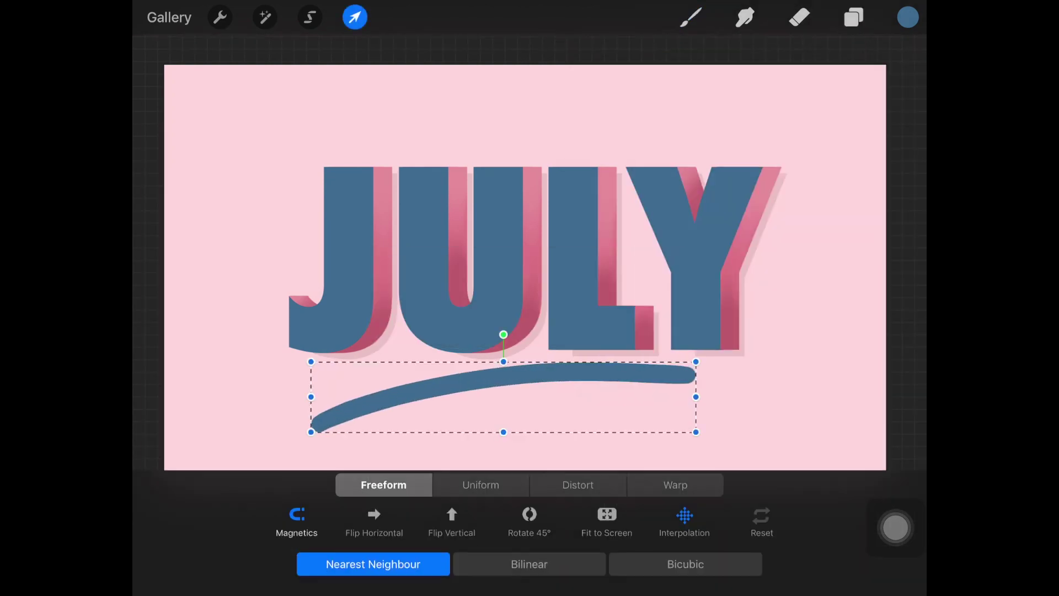
click(853, 17)
drag(772, 284, 773, 337)
click(749, 336)
click(690, 18)
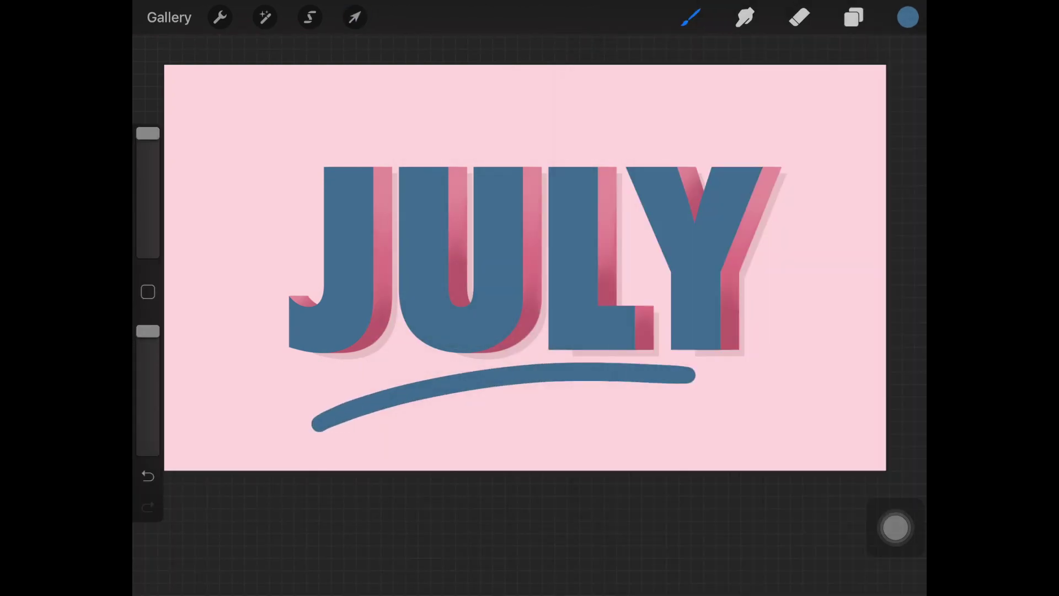
click(907, 17)
click(765, 425)
Try moving the pink underline copy, then undo the move.
click(690, 17)
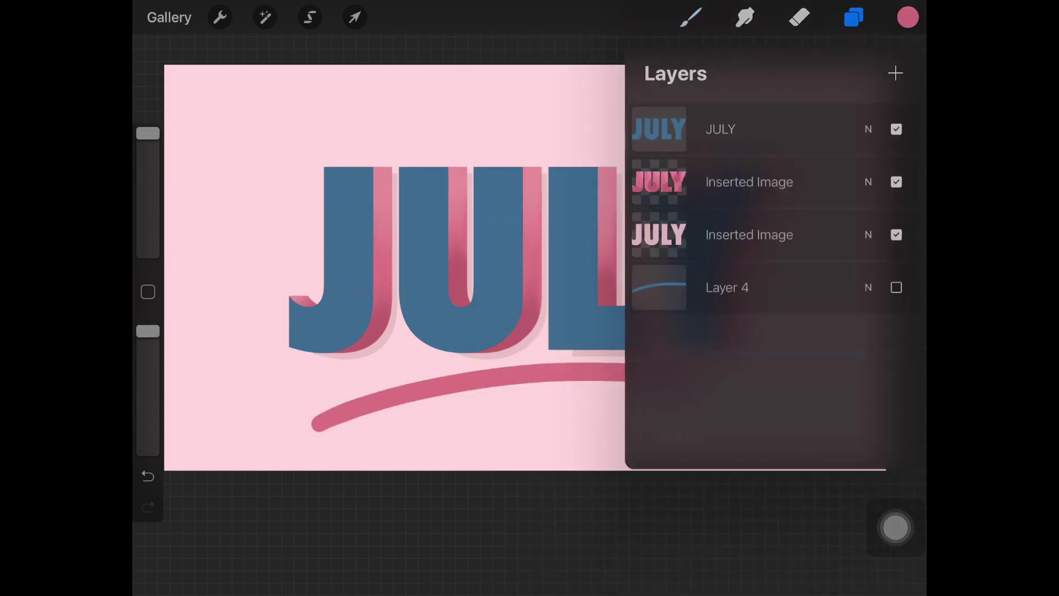
click(355, 17)
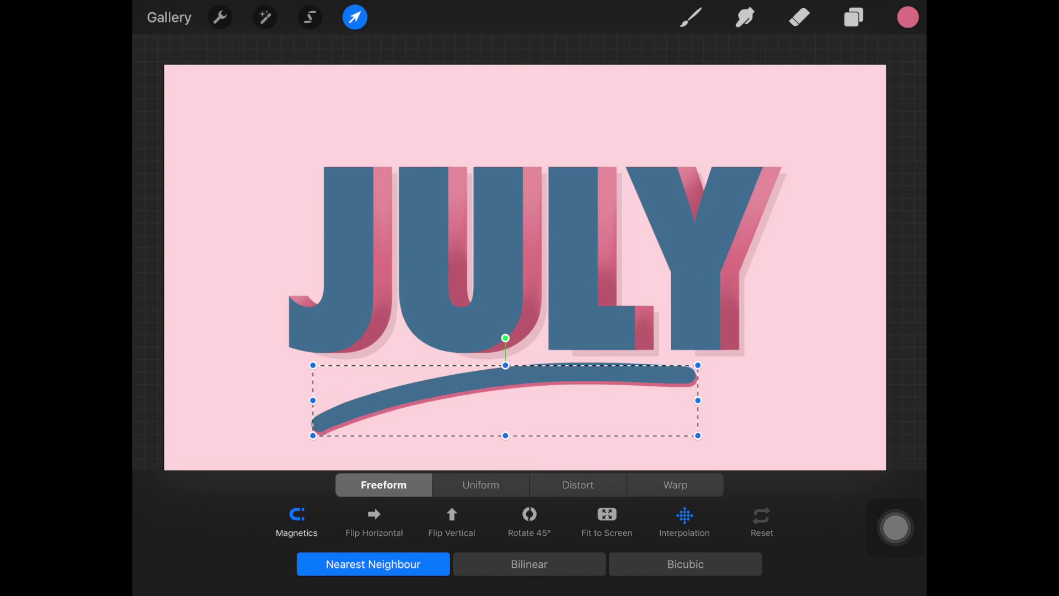
click(690, 17)
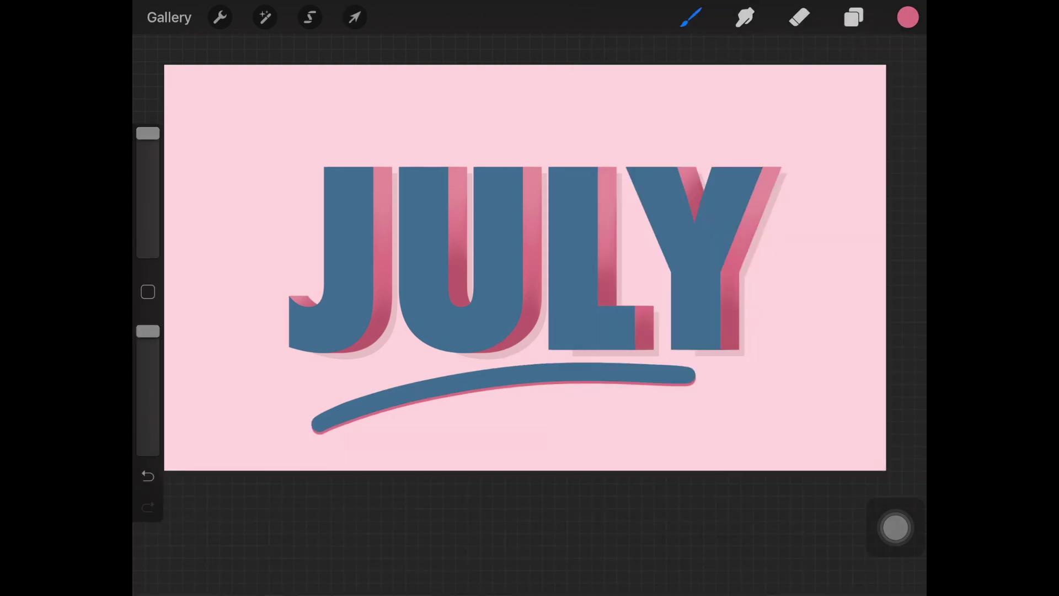
key(ctrl+z)
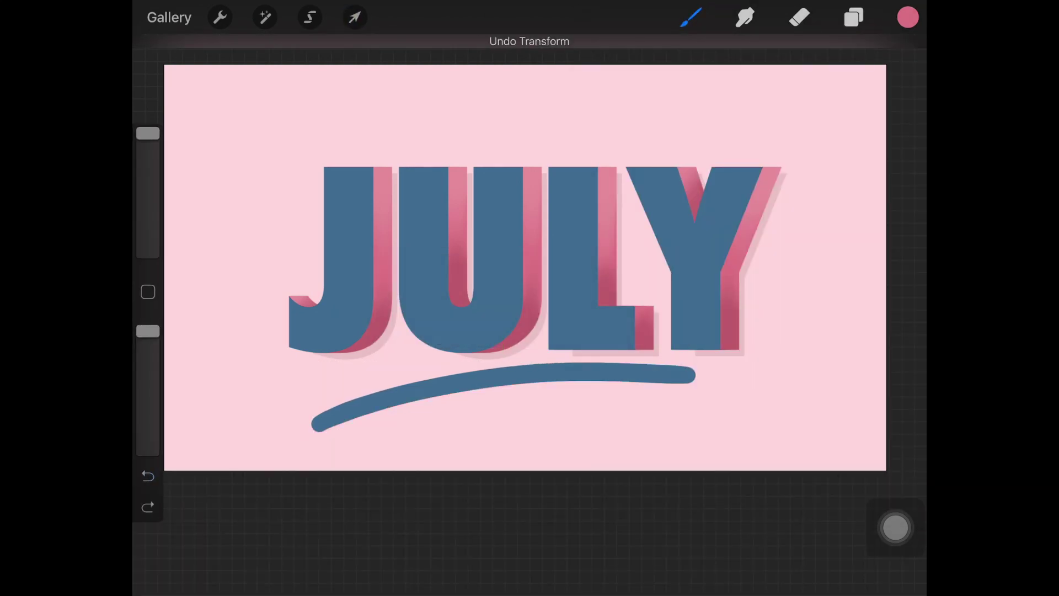
Copy and paste the underline, offsetting the pink copy below it as a shadow.
click(854, 17)
key(ctrl+c)
click(355, 17)
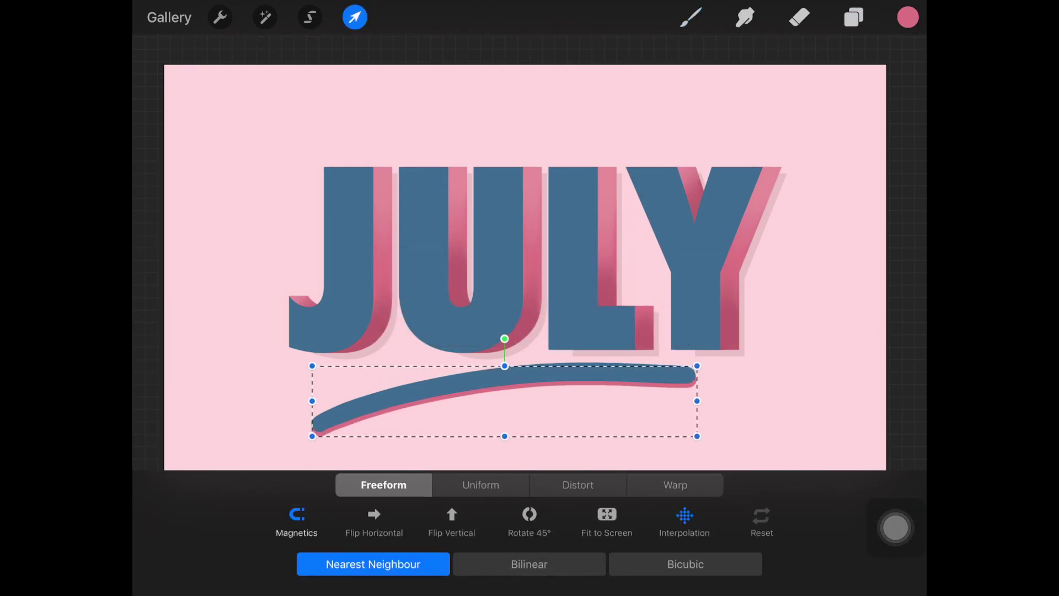
key(b)
key(ctrl+v)
key(v)
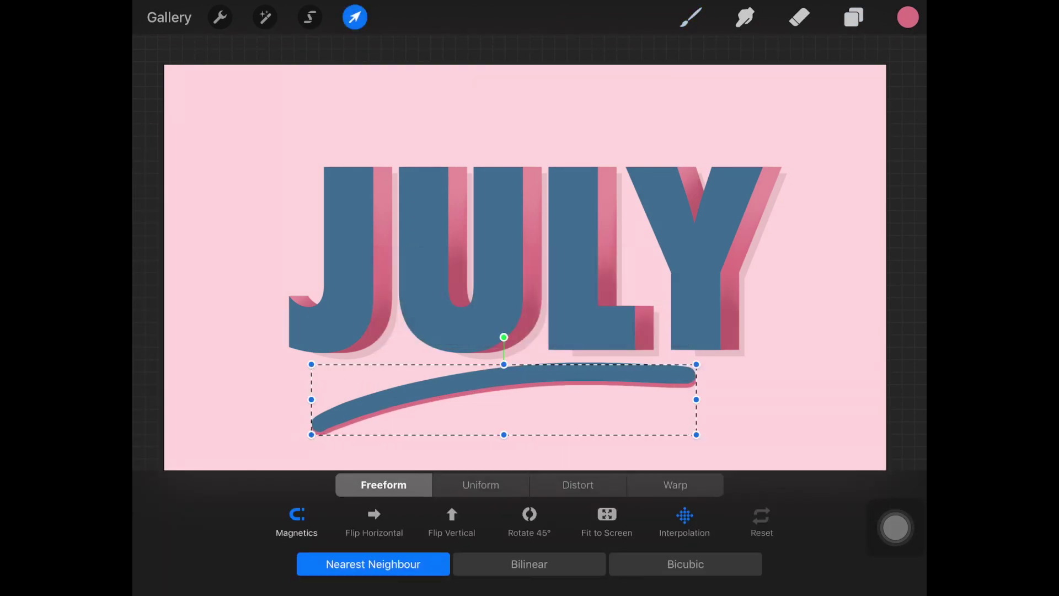
key(ctrl+z)
key(ctrl+shift+z)
key(b)
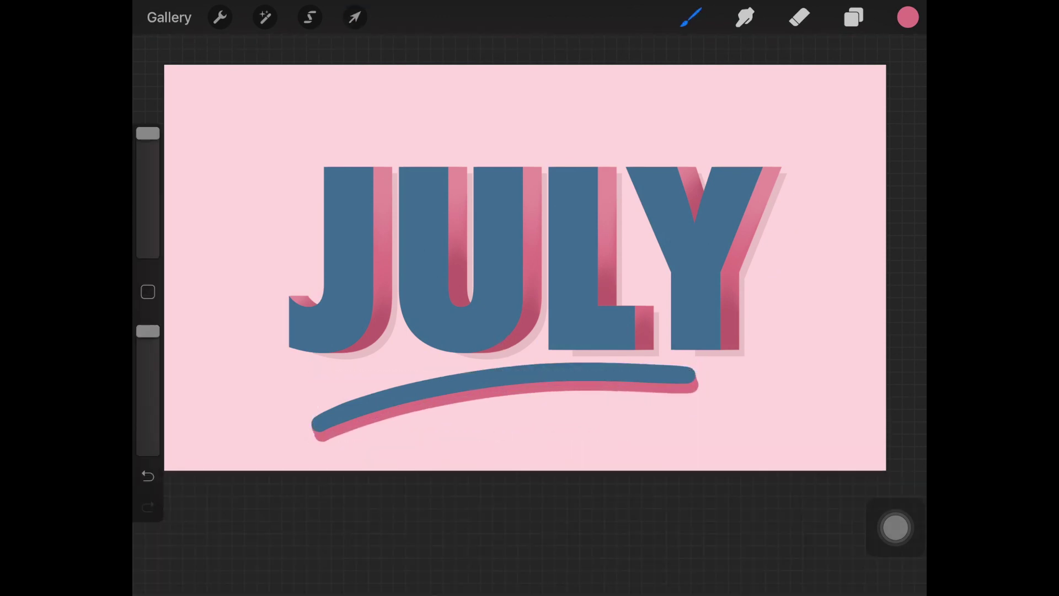
Paste a light pink underline copy, shift it down, and place its layer above Layer 1.
click(780, 172)
key(c)
key(c)
key(v)
drag(504, 399, 504, 421)
key(b)
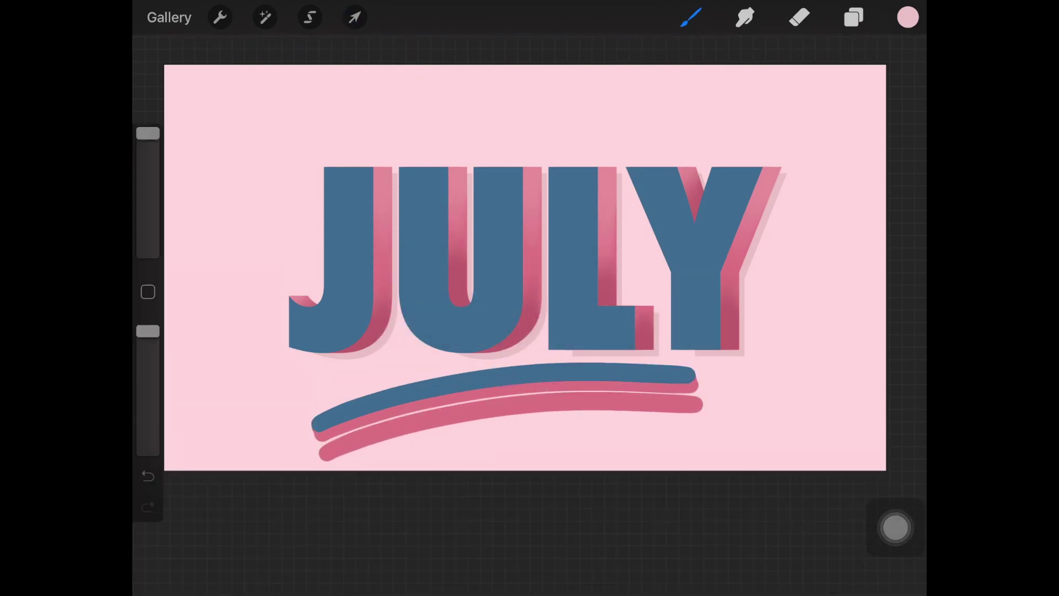
click(854, 17)
mouse_move(772, 366)
mouse_down()
mouse_move(772, 344)
mouse_move(781, 495)
mouse_up()
click(854, 17)
Tuck the light pink soft shadow up-right under the underline and check its blending.
click(854, 17)
key(v)
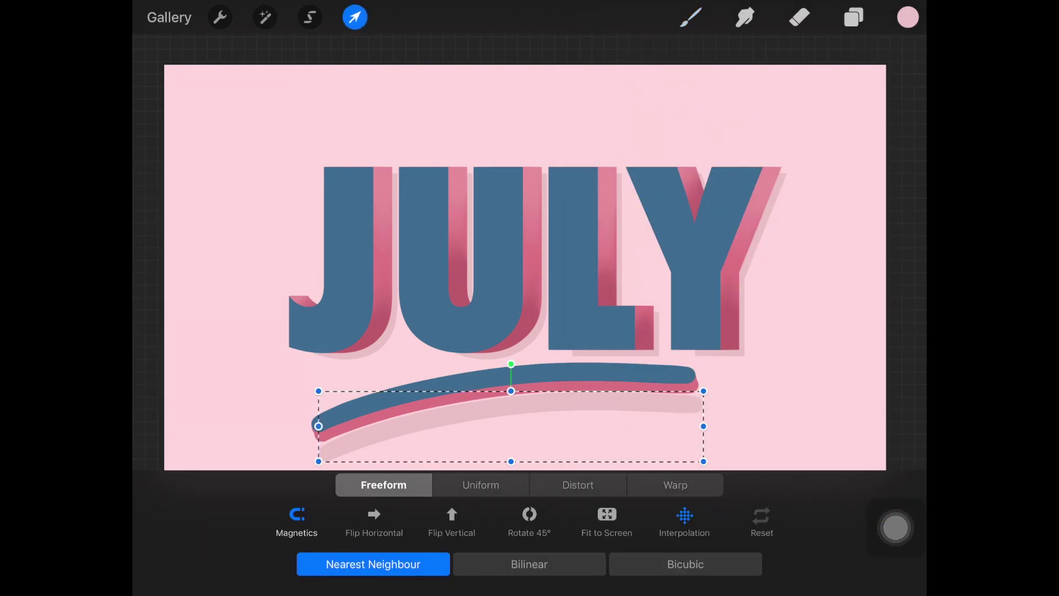
mouse_move(500, 436)
mouse_down()
mouse_move(511, 427)
mouse_move(499, 422)
mouse_up()
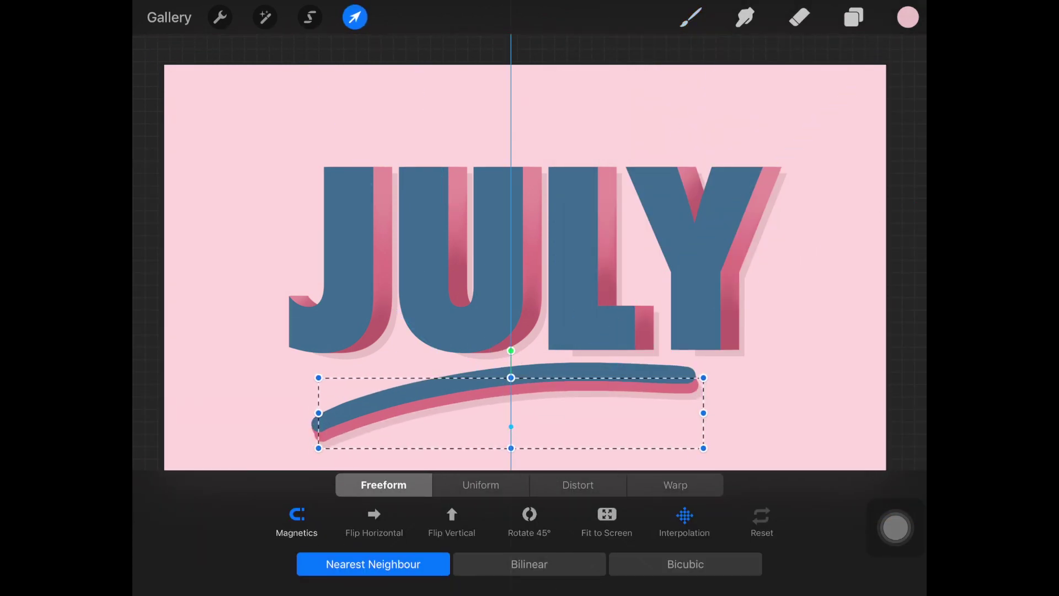
click(691, 17)
click(854, 17)
click(866, 494)
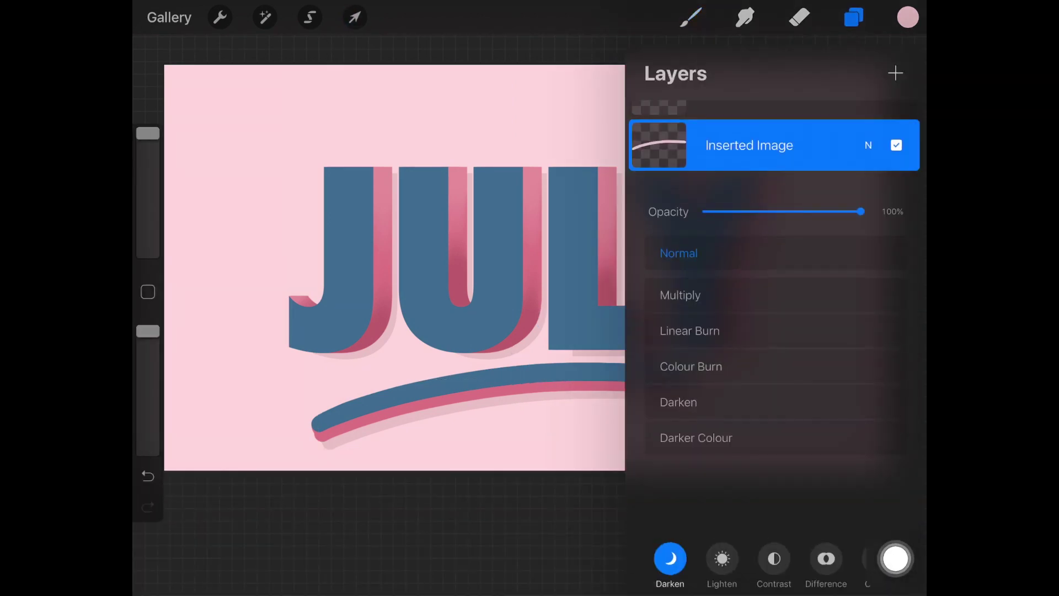
click(659, 145)
Switch to the Calligraphy Monoline brush at a reduced size.
click(386, 530)
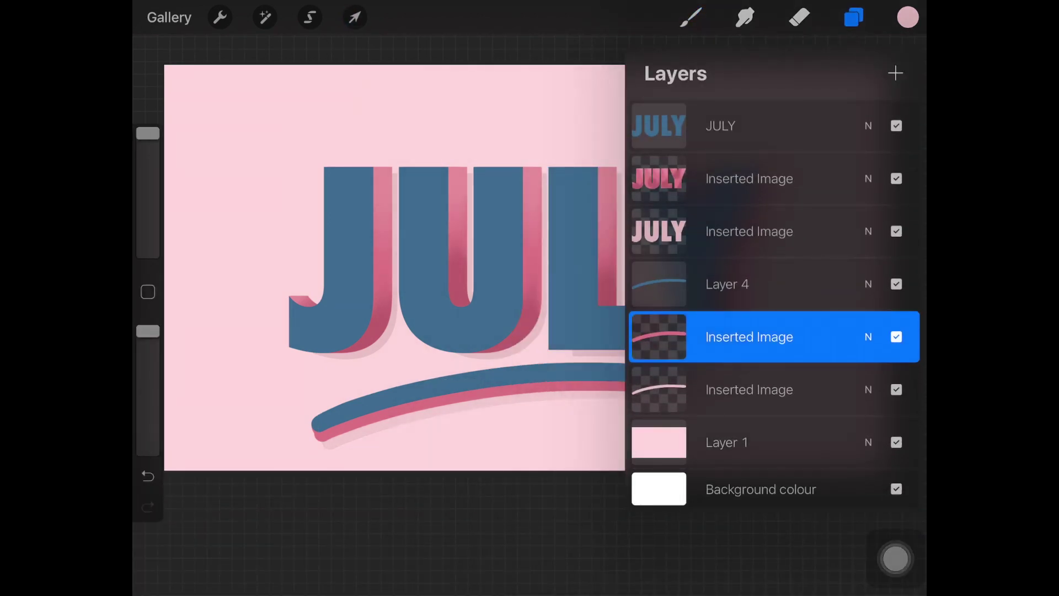
click(691, 17)
click(585, 203)
click(753, 114)
click(690, 17)
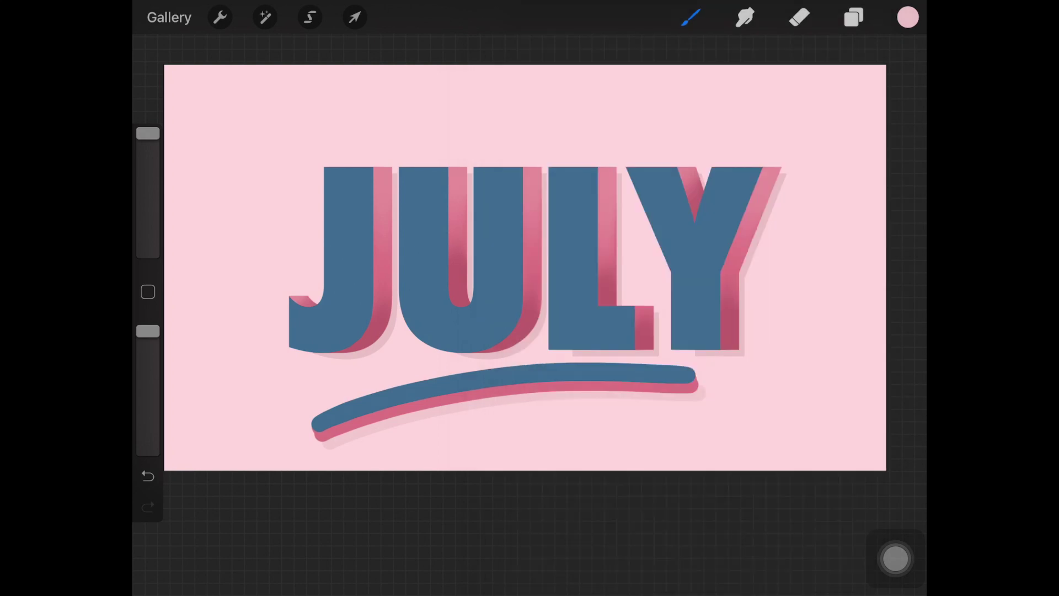
drag(148, 133, 147, 252)
Undo a stray stroke and sample a lighter pink from the artwork for shading the underline shadow.
scroll(320, 425, up, 10)
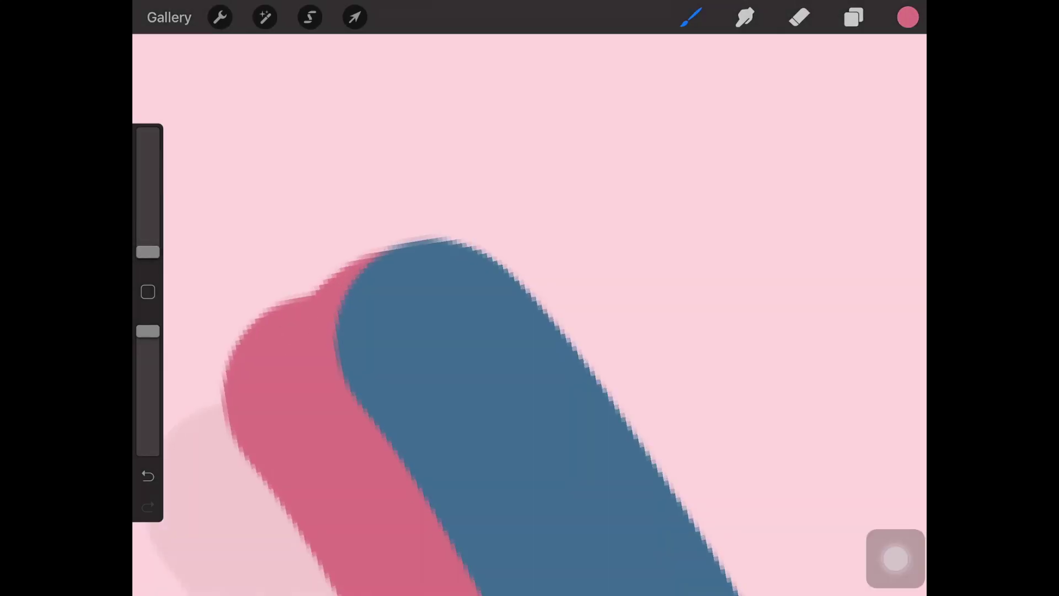
key(ctrl+z)
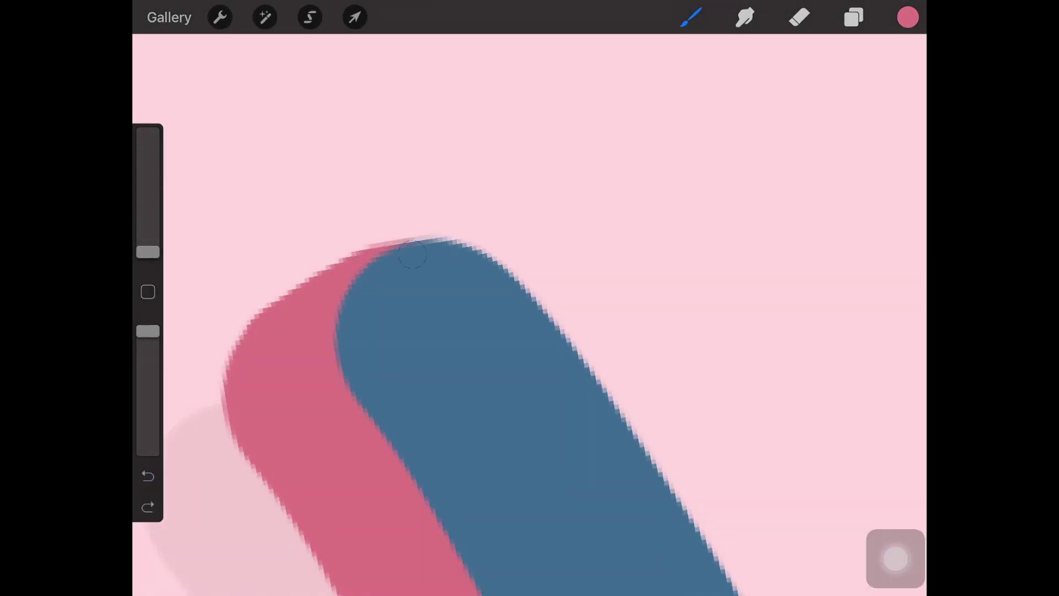
scroll(530, 308, down, 10)
scroll(320, 424, up, 5)
scroll(320, 425, up, 5)
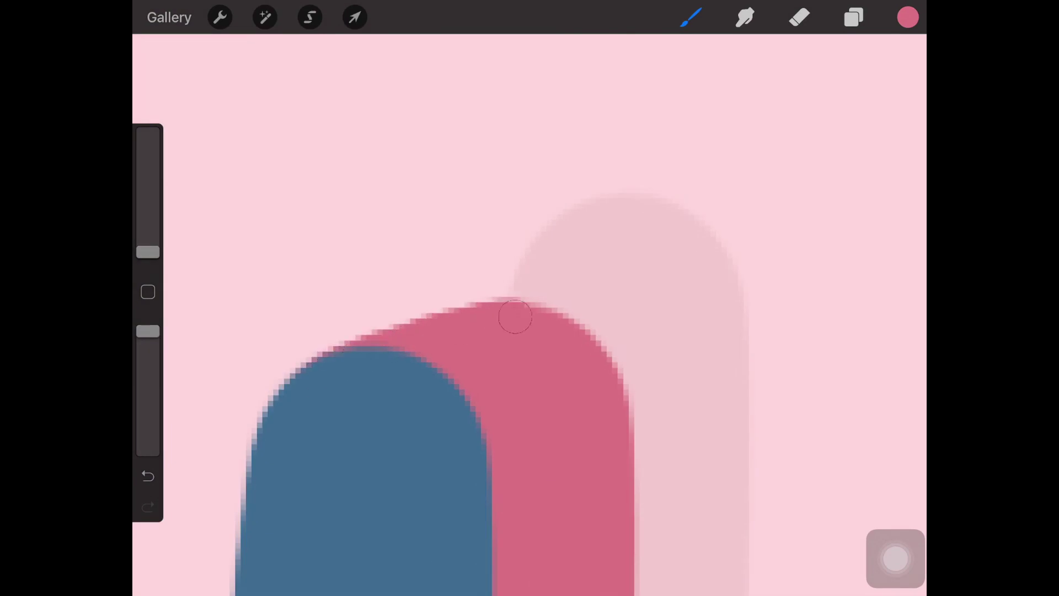
scroll(501, 318, down, 5)
scroll(501, 317, down, 5)
click(854, 17)
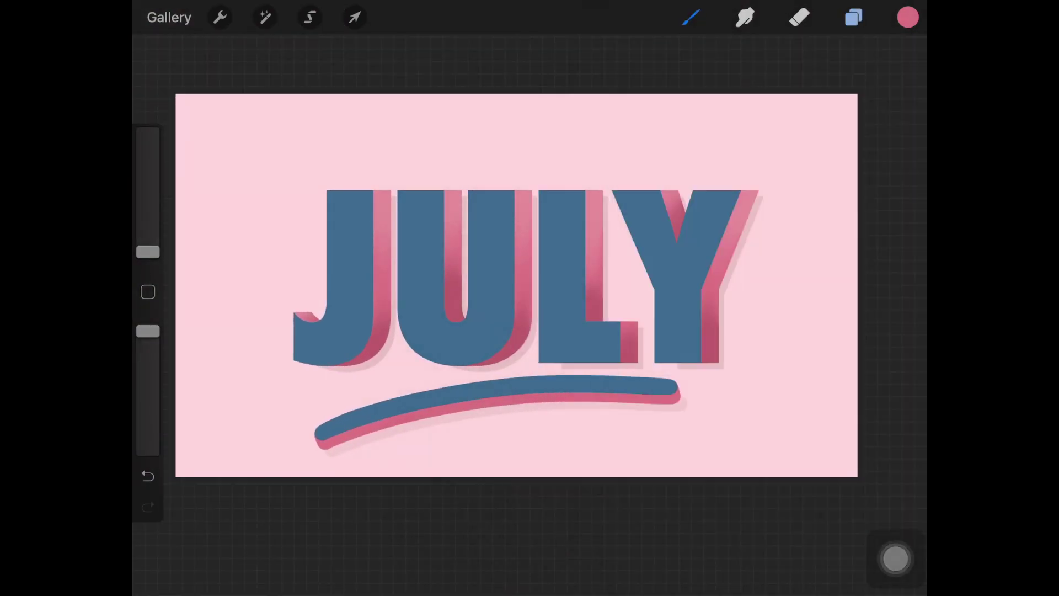
click(691, 17)
click(291, 472)
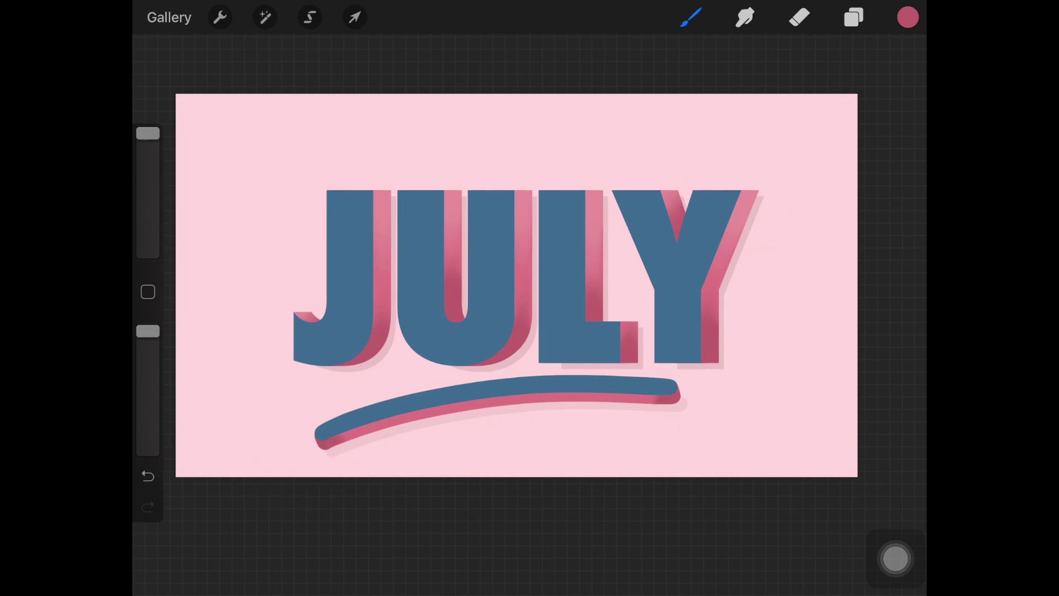
click(380, 165)
click(691, 17)
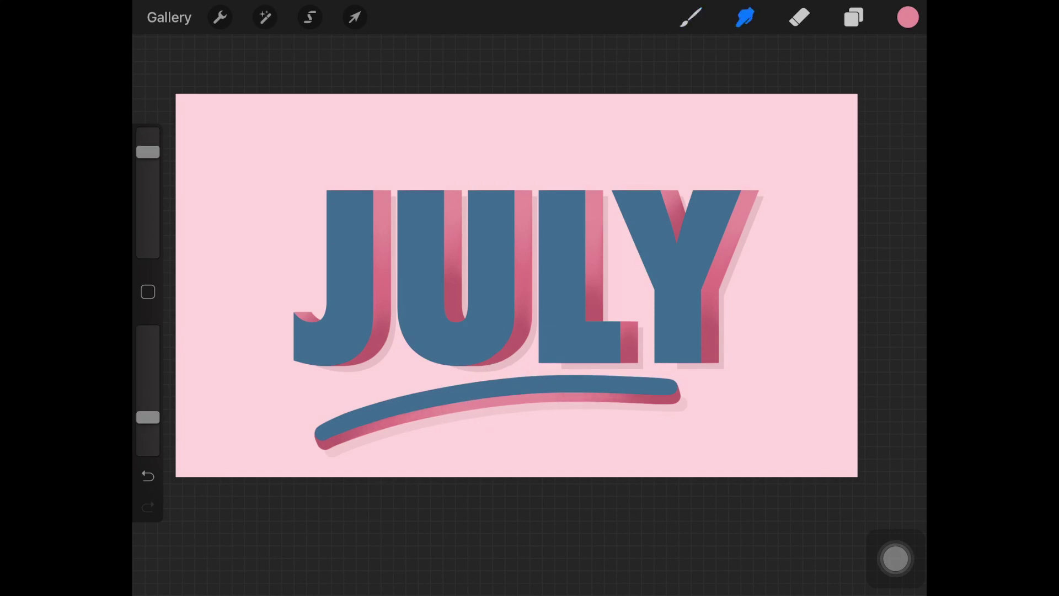
Make the JULY layer active and choose the Organic Clay brush.
scroll(516, 286, up, 1)
click(854, 17)
click(660, 123)
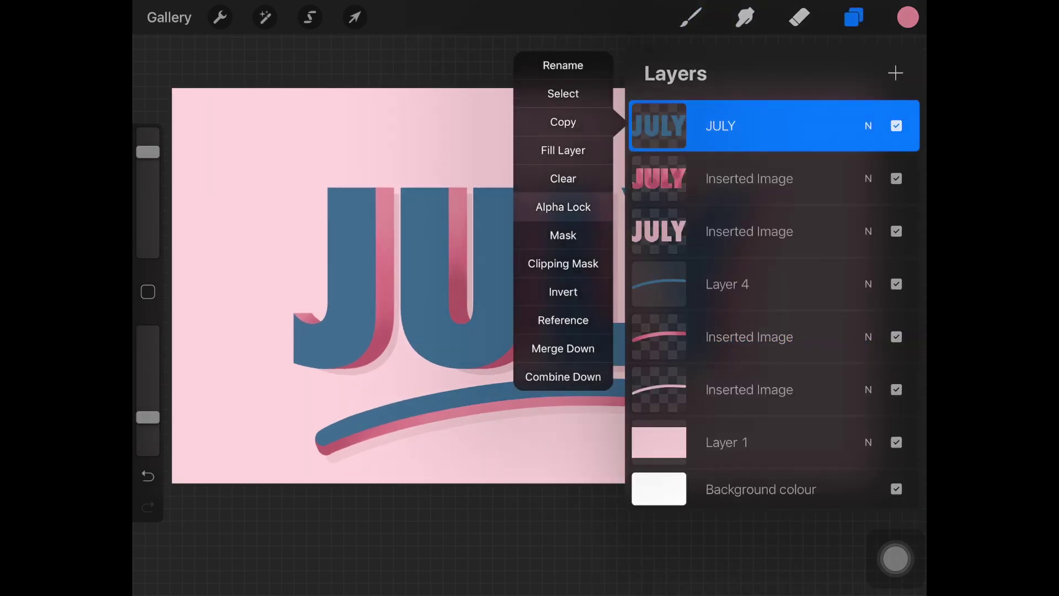
click(691, 17)
click(589, 508)
click(721, 114)
click(585, 539)
click(721, 424)
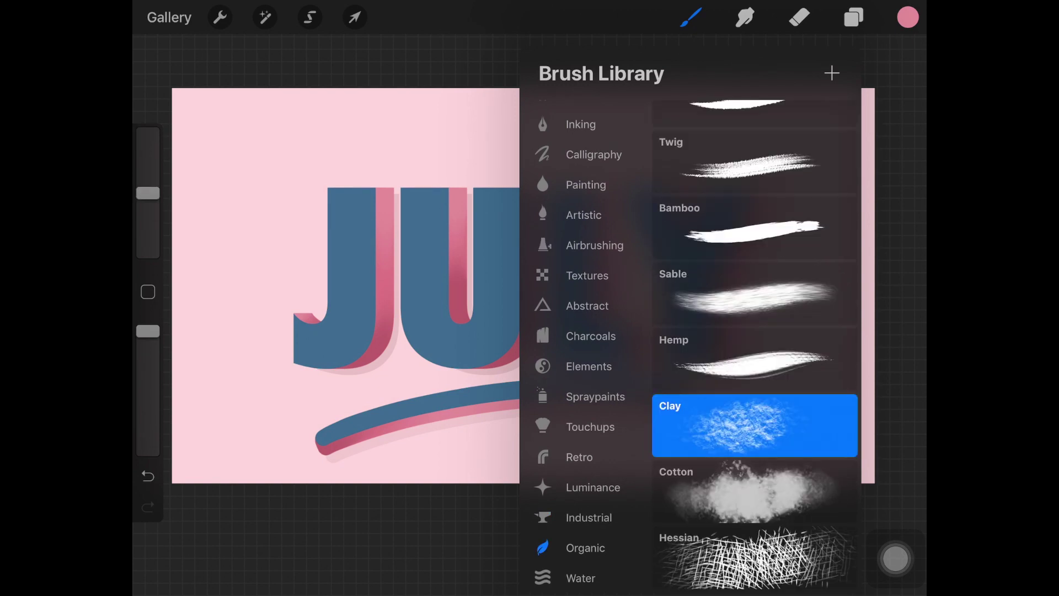
click(690, 18)
Pick white from the palettes and set a smaller brush size with higher opacity.
click(907, 17)
click(895, 558)
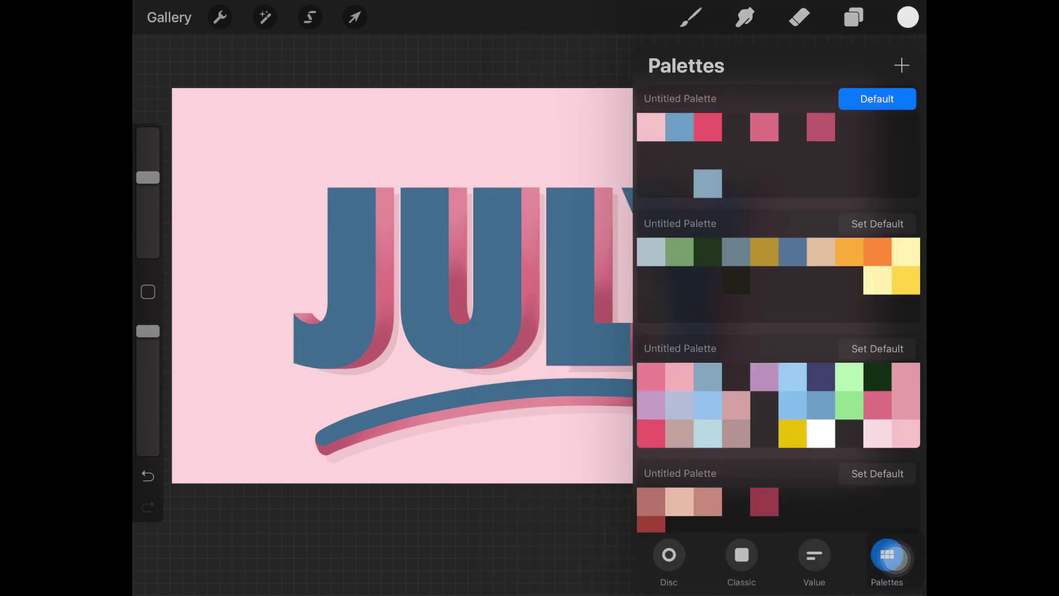
click(895, 558)
drag(148, 177, 147, 174)
drag(148, 331, 147, 392)
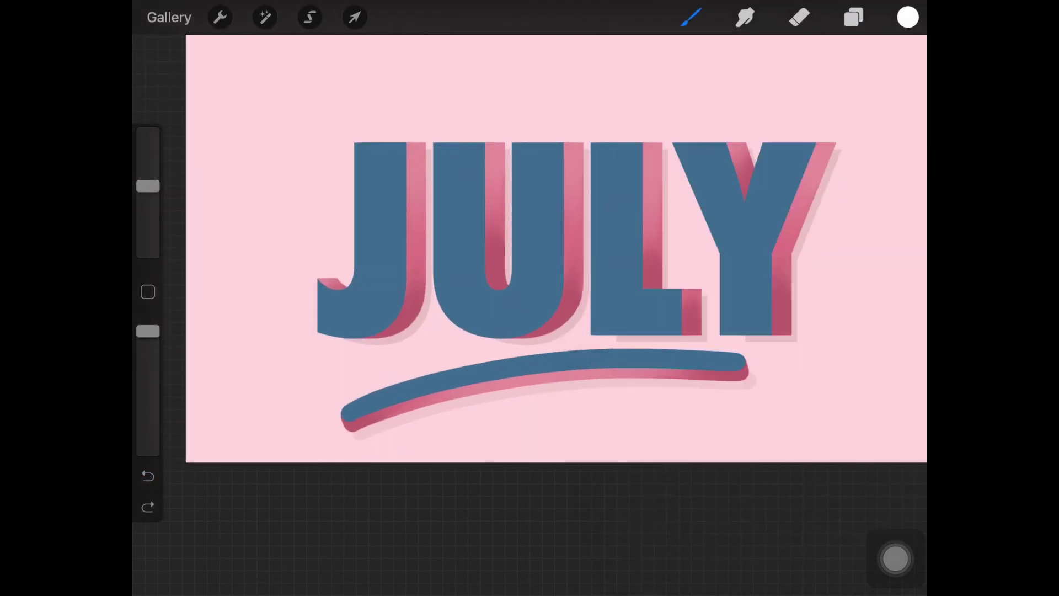
scroll(281, 416, up, 5)
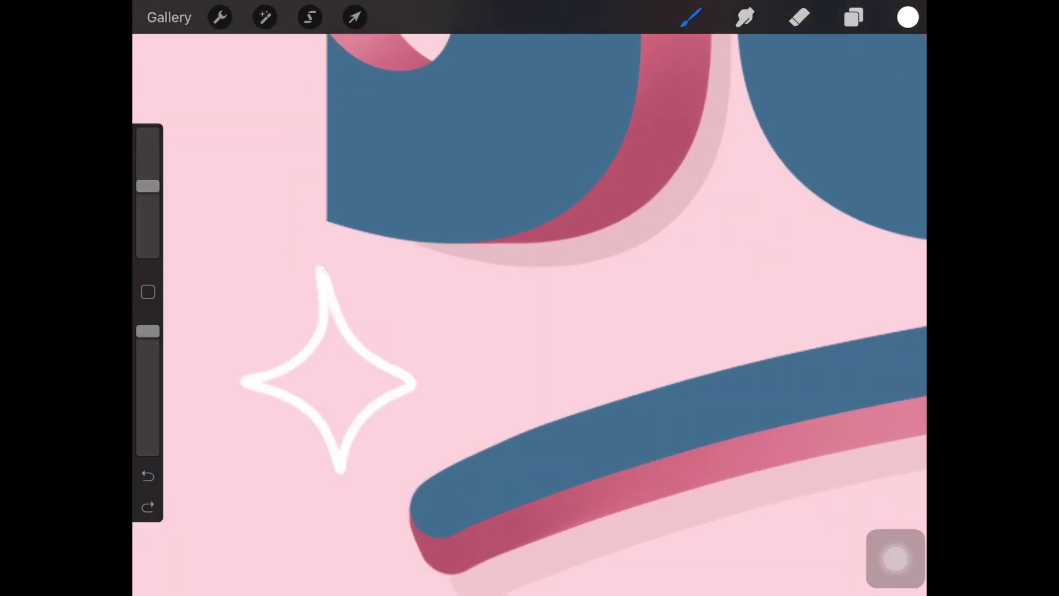
Fill the sparkle with white, redraw its lower curved arms, and refill it.
drag(908, 17, 331, 375)
scroll(529, 298, down, 5)
scroll(331, 359, up, 3)
scroll(331, 359, up, 3)
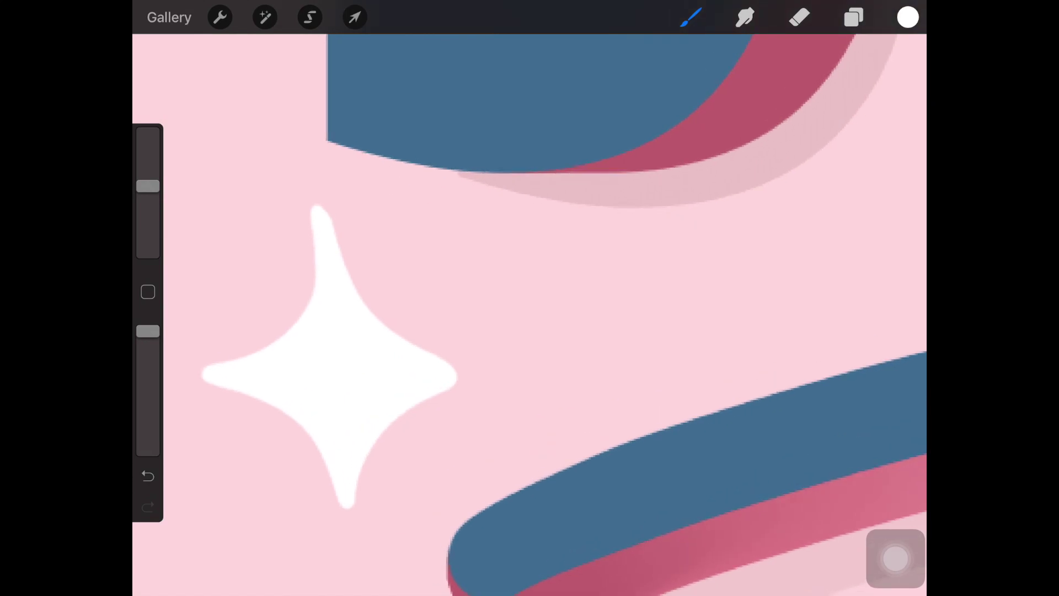
click(147, 475)
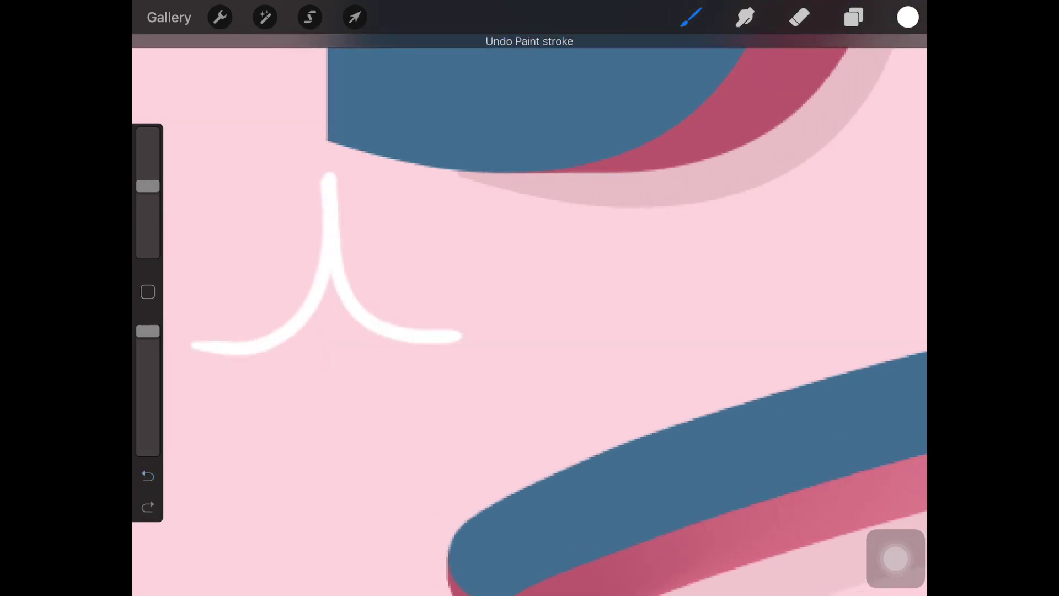
drag(260, 351, 333, 484)
drag(908, 17, 331, 331)
scroll(530, 297, down, 5)
scroll(331, 331, up, 3)
Clean up the white sparkle's edges with the Eraser.
click(799, 17)
scroll(331, 331, up, 3)
drag(148, 186, 148, 226)
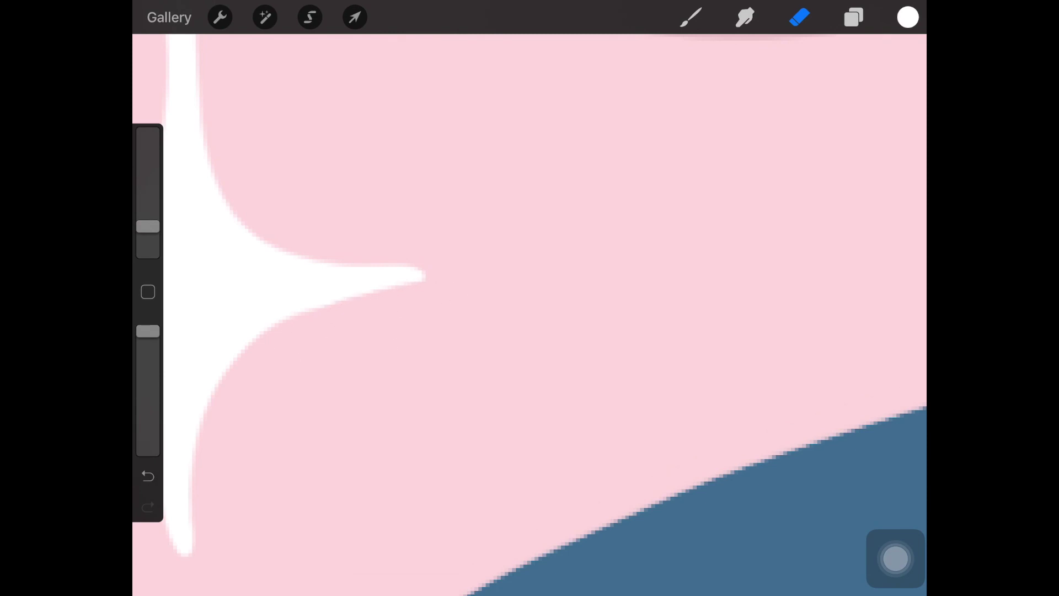
scroll(530, 298, down, 3)
scroll(296, 427, up, 3)
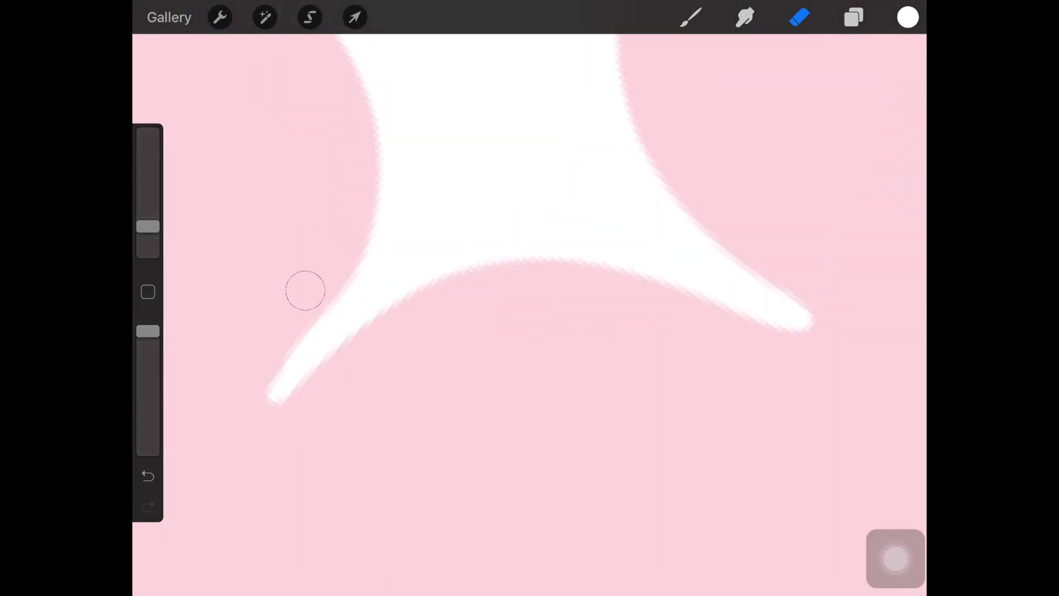
scroll(530, 298, down, 5)
scroll(530, 298, down, 5)
scroll(529, 298, down, 3)
Select the finished sparkle and copy its layer.
click(354, 17)
click(799, 17)
scroll(502, 297, up, 2)
key(ctrl+c)
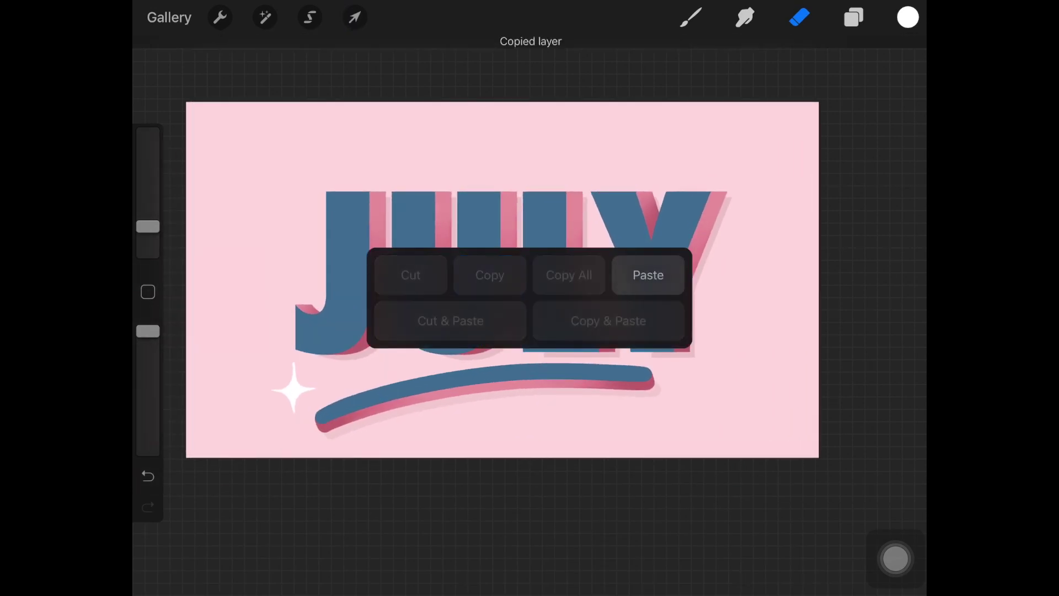
Paste a sparkle copy and shrink it beside the J's sparkle.
click(648, 275)
mouse_move(292, 387)
mouse_down()
mouse_move(317, 381)
mouse_move(333, 396)
mouse_up()
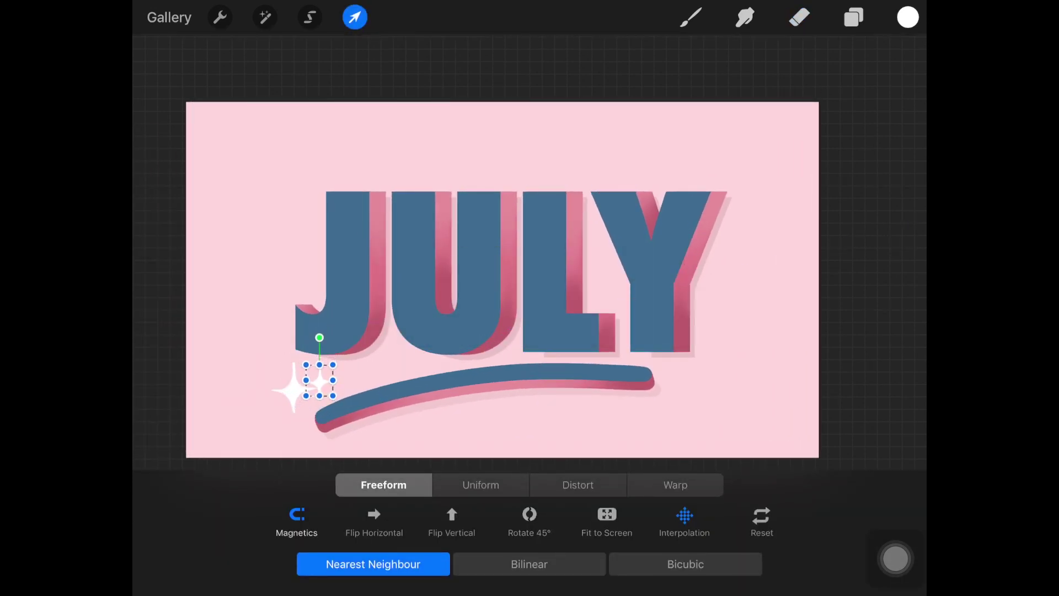
click(799, 17)
scroll(486, 297, up, 1)
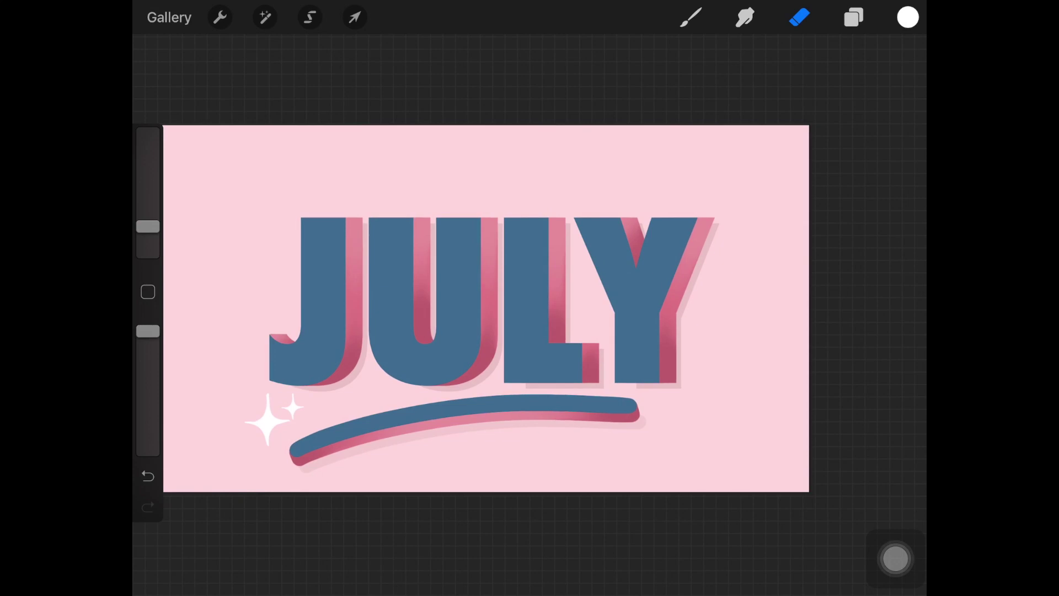
Paste another sparkle copy and move it beside the top right of the Y.
key(ctrl+c)
click(648, 275)
mouse_move(266, 421)
mouse_down()
mouse_move(704, 237)
mouse_move(741, 232)
mouse_up()
click(800, 17)
click(355, 17)
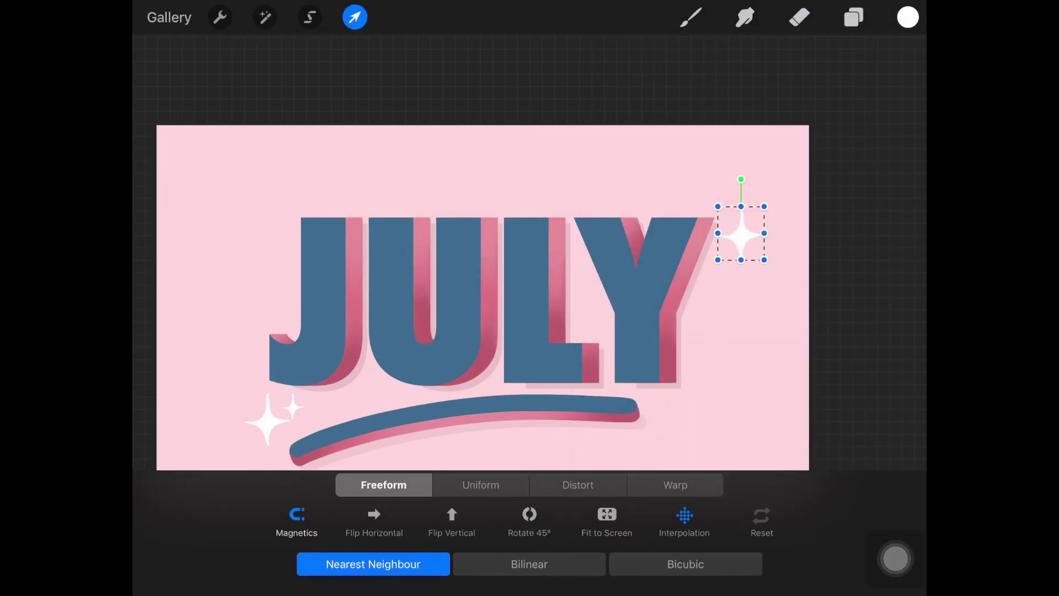
click(799, 17)
key(ctrl+z)
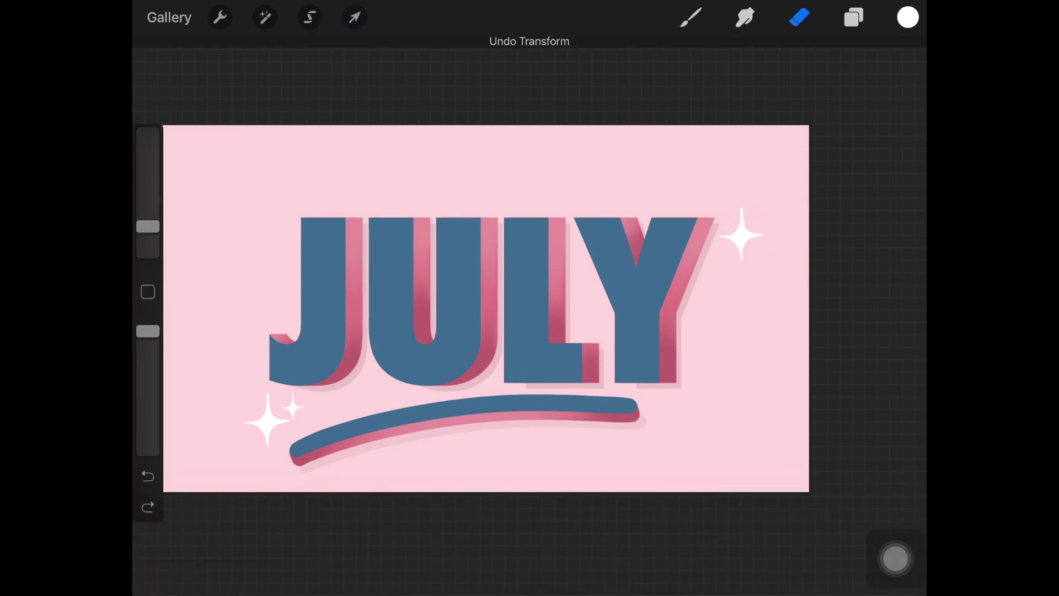
Select the second sparkle layer and hide the top sparkle layer.
click(854, 17)
click(749, 178)
click(896, 125)
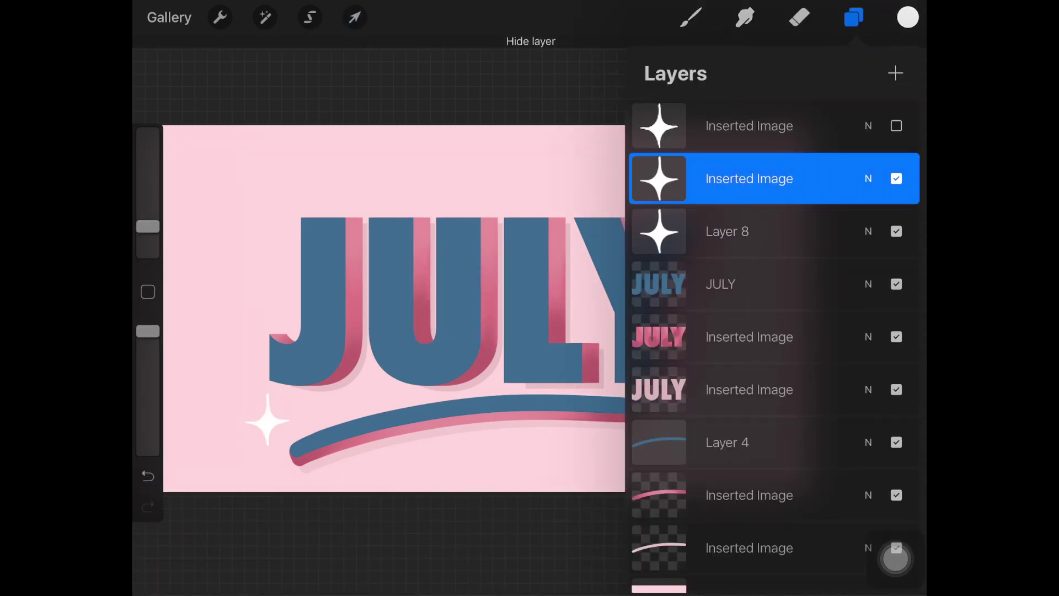
Paste a small sparkle copy beside the Y's sparkle and hide the Layer 8 sparkle.
click(854, 17)
click(646, 274)
drag(293, 404, 719, 256)
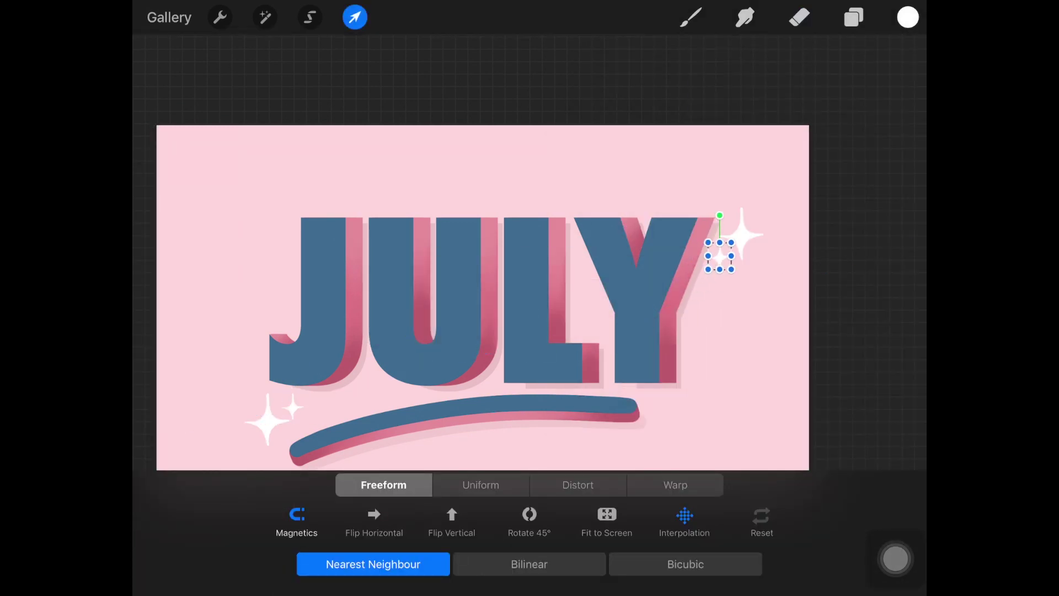
click(854, 17)
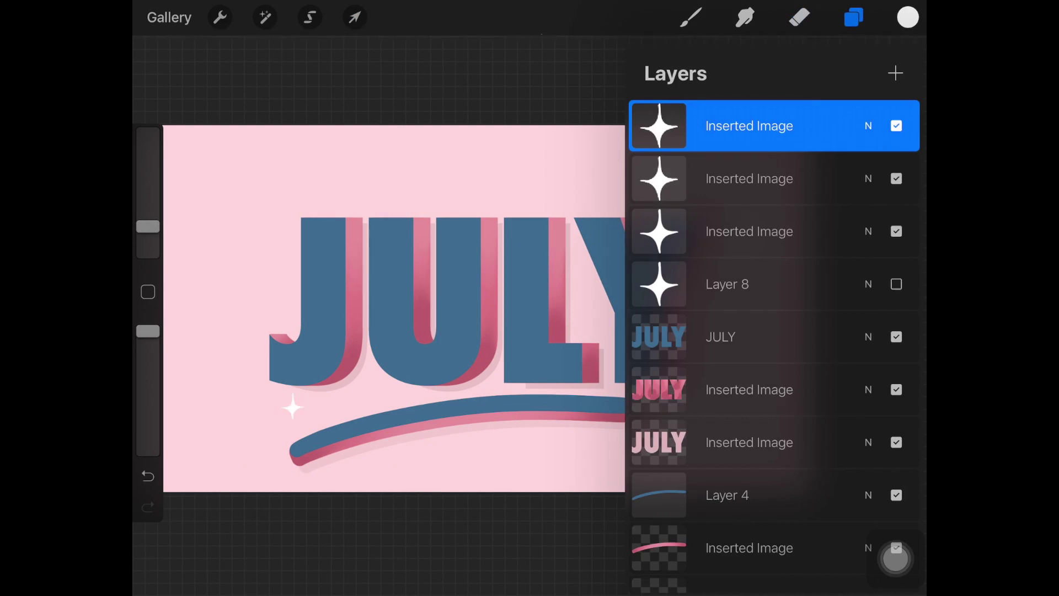
click(691, 17)
click(854, 17)
Fill the Y's sparkles with bright magenta and lower the brush opacity for a soft glow.
click(854, 17)
click(908, 17)
click(690, 17)
click(687, 348)
click(691, 17)
click(732, 272)
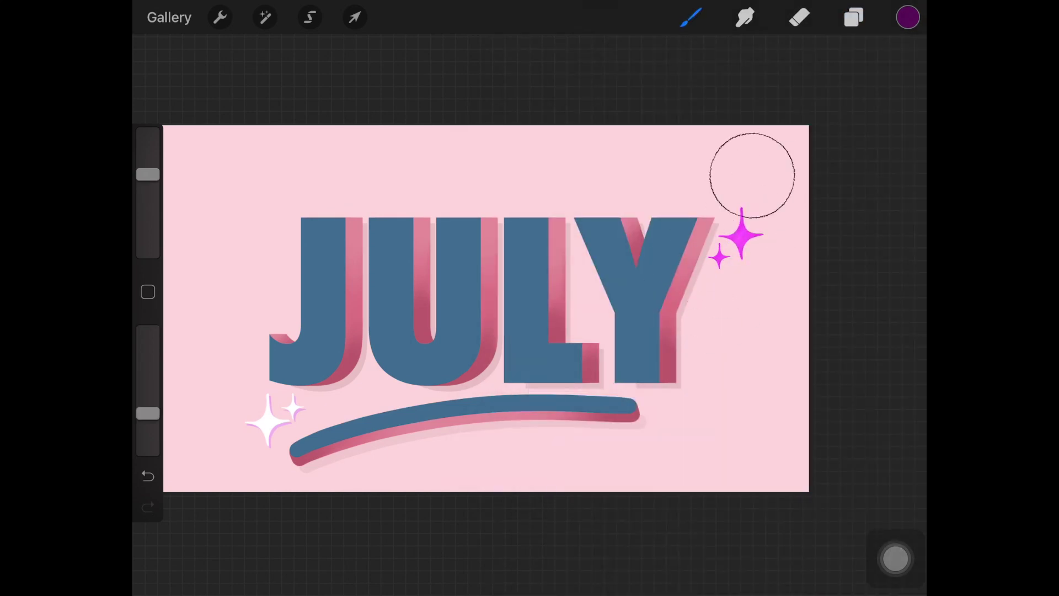
Show the white sparkle layer again above the magenta sparkles beside the Y.
click(854, 17)
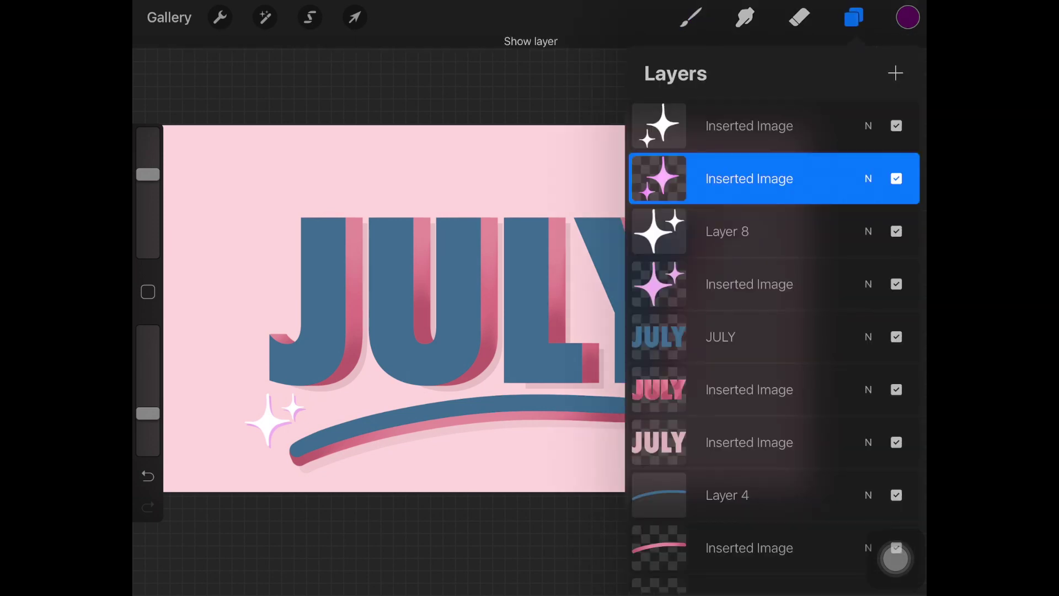
click(355, 17)
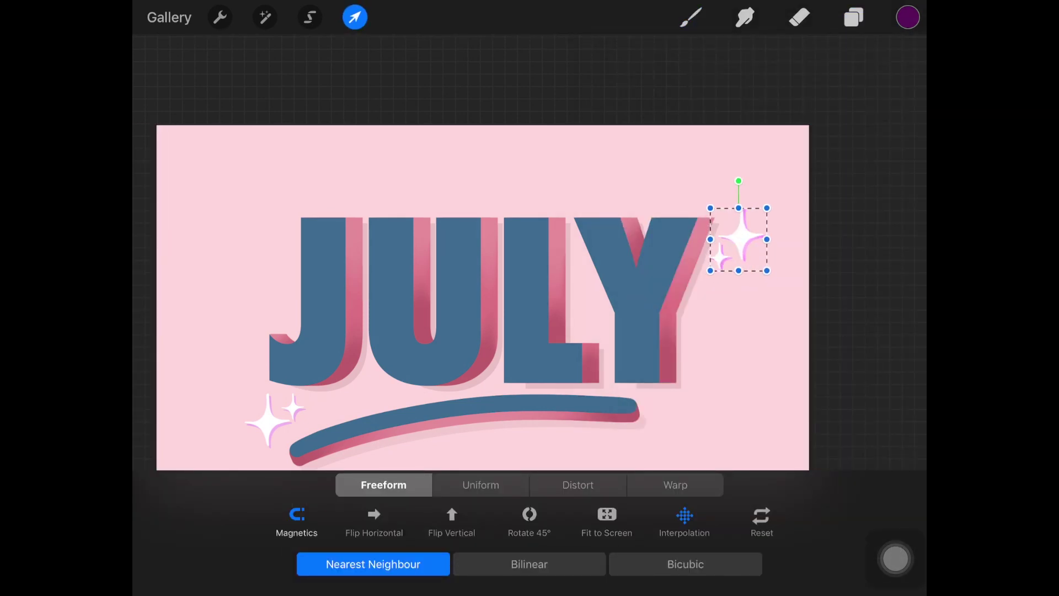
click(690, 17)
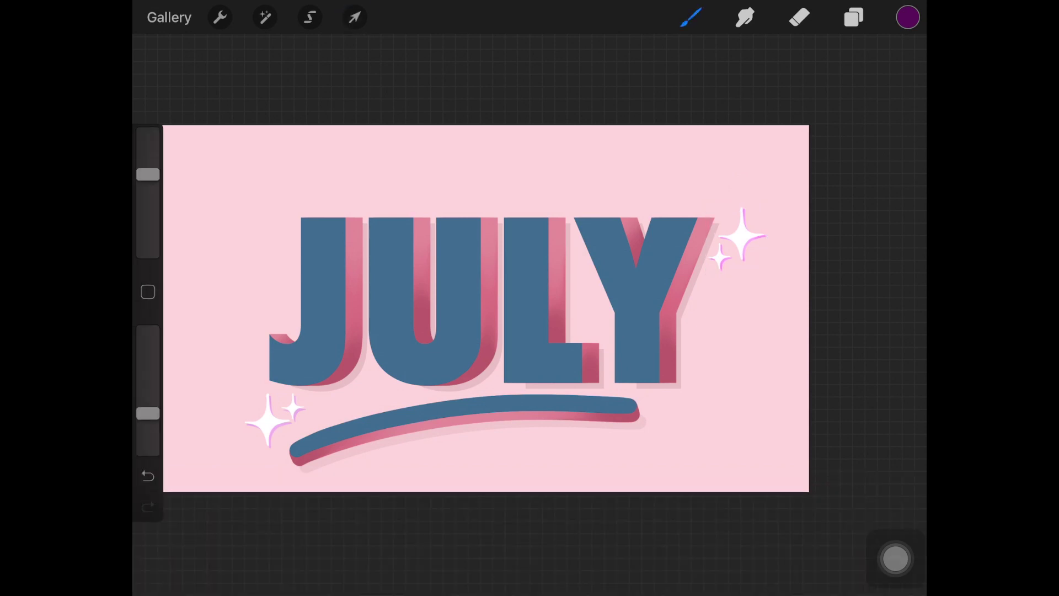